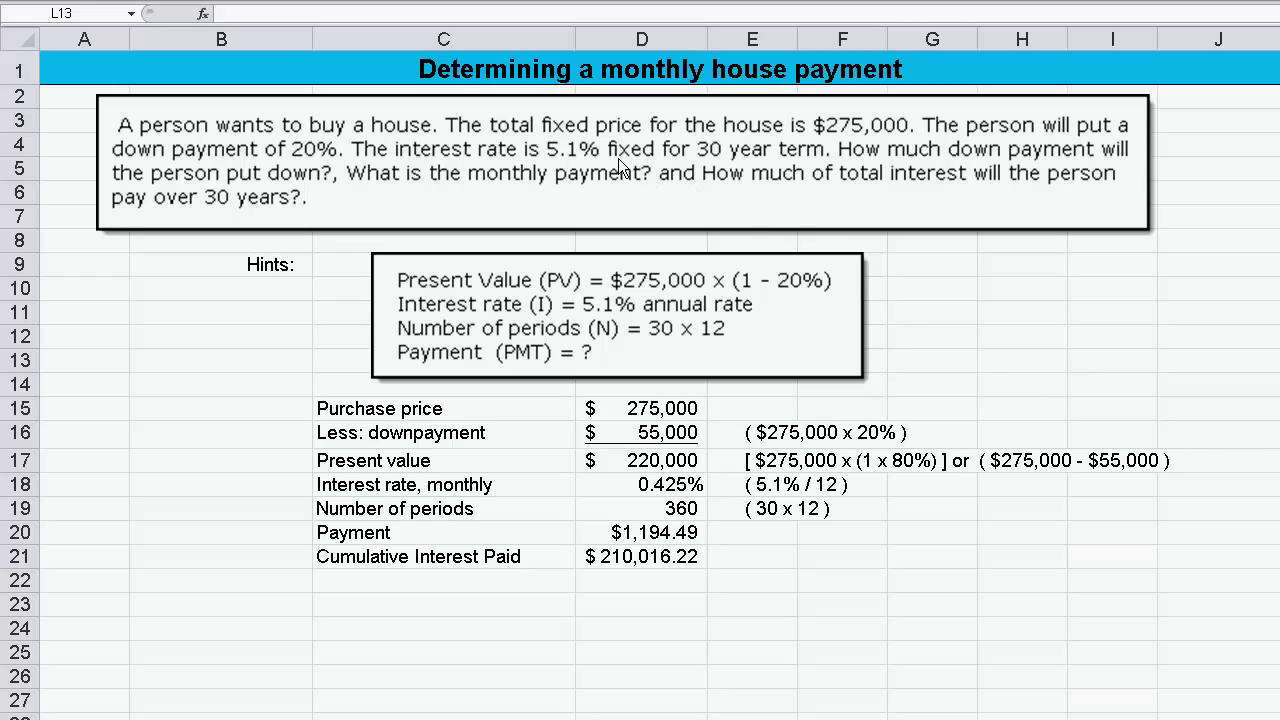
- Move the problem-statement picture slightly to the right on the sheet and deselect it
left_click_drag(620, 160, 652, 158)
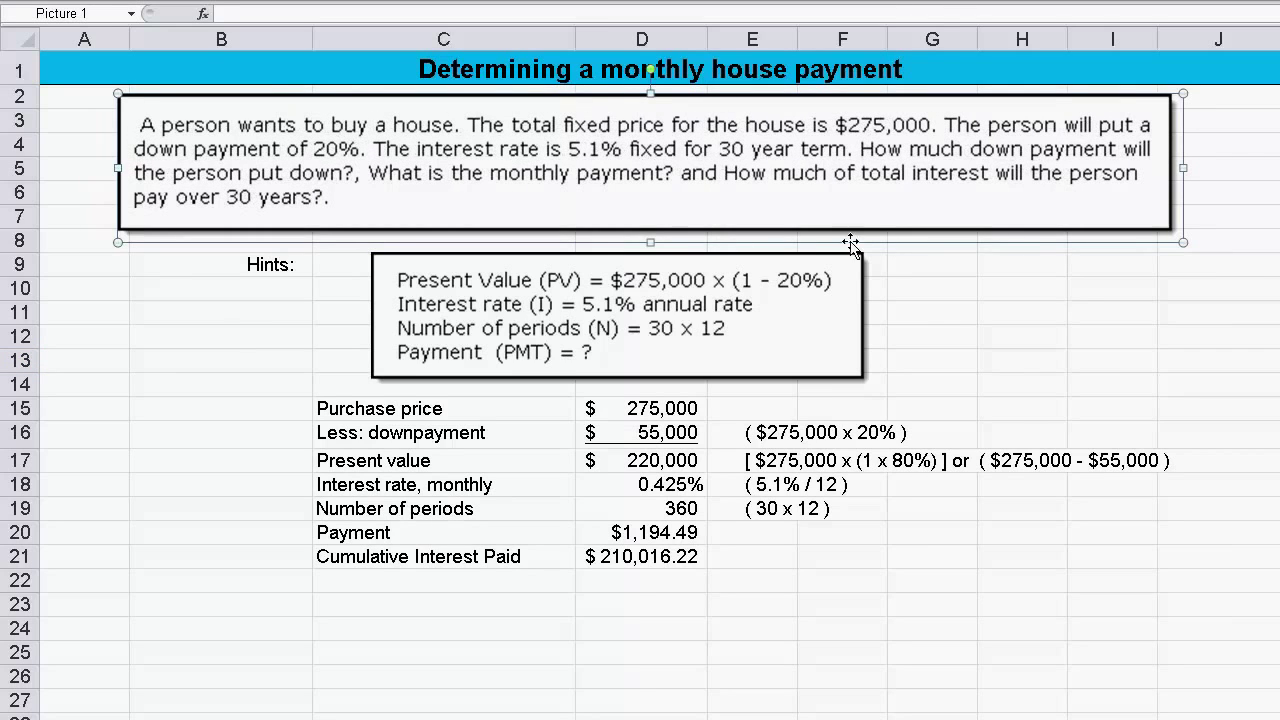
left_click(1275, 288)
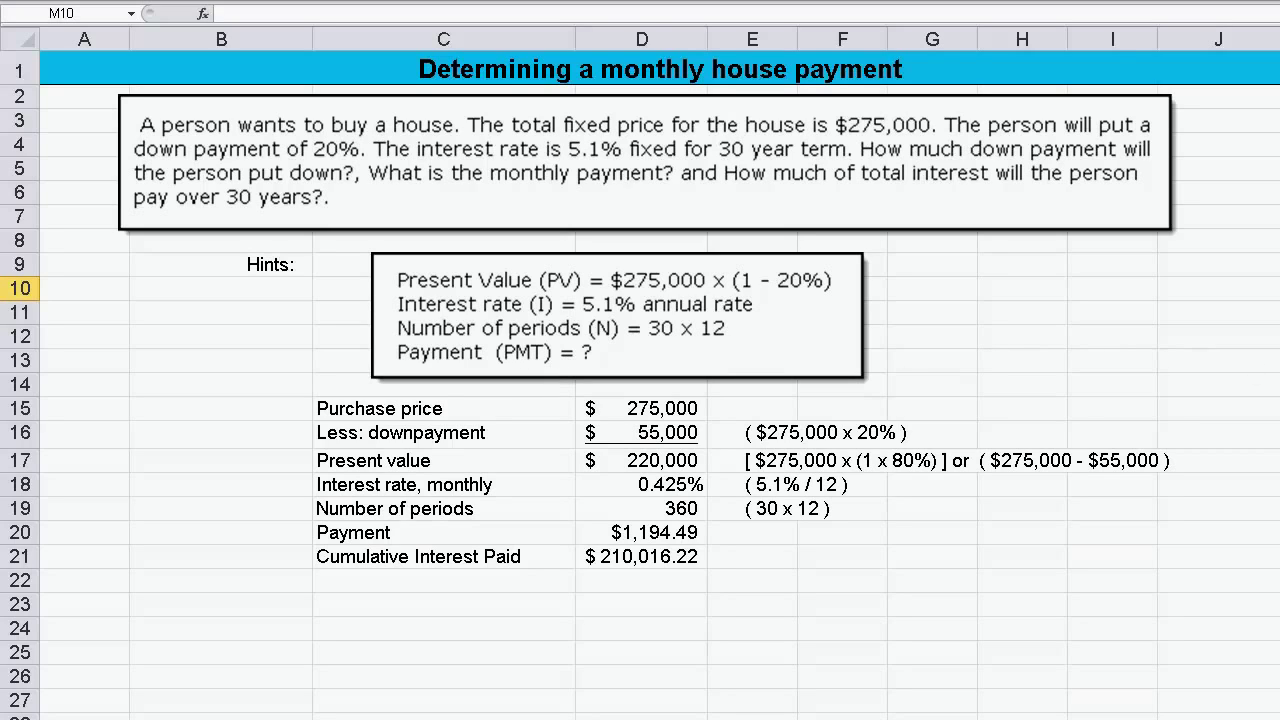
- Examine the entries behind the purchase price, down payment and present value in cells D15 to D17
left_click(670, 412)
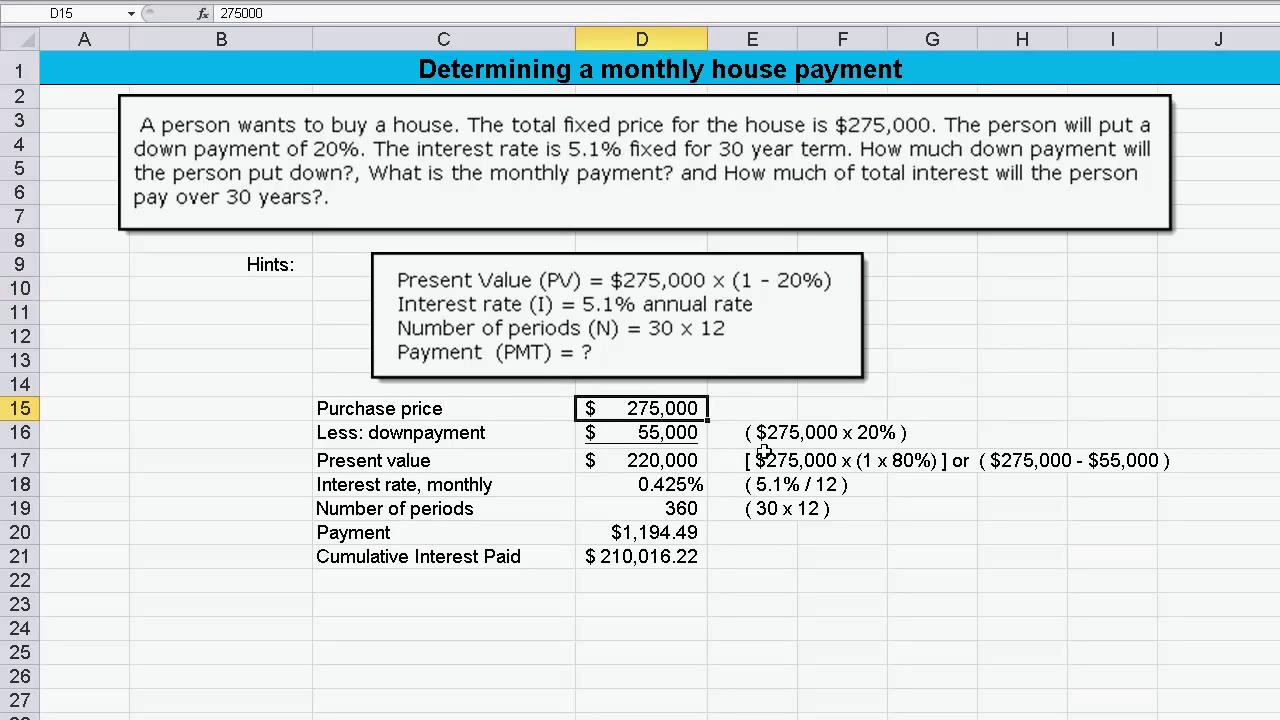
left_click(638, 436)
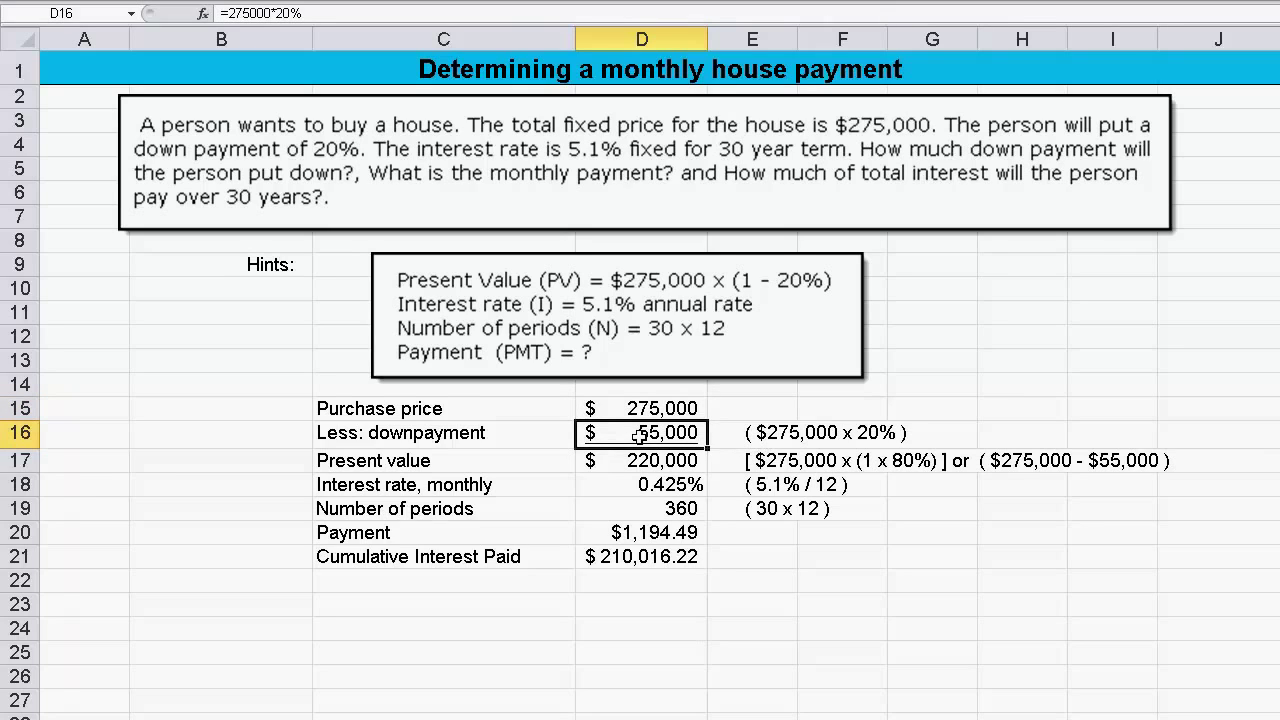
double_click(638, 436)
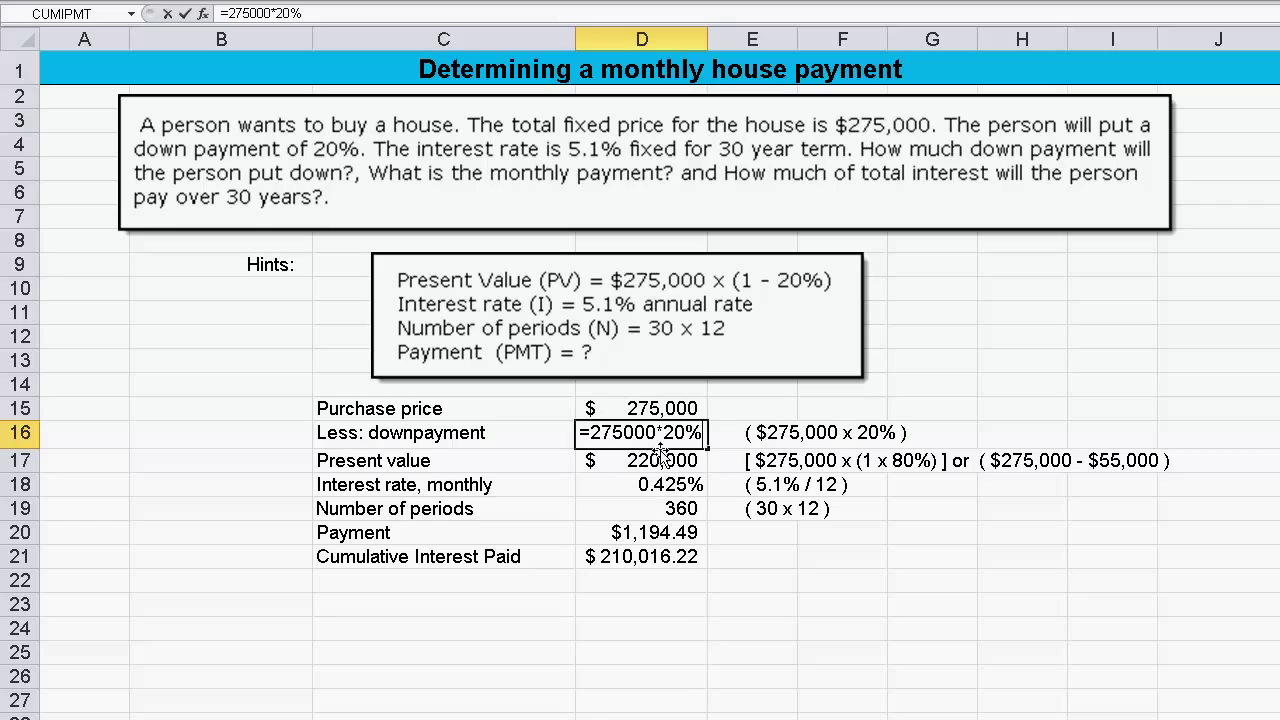
key("Return")
key("Up")
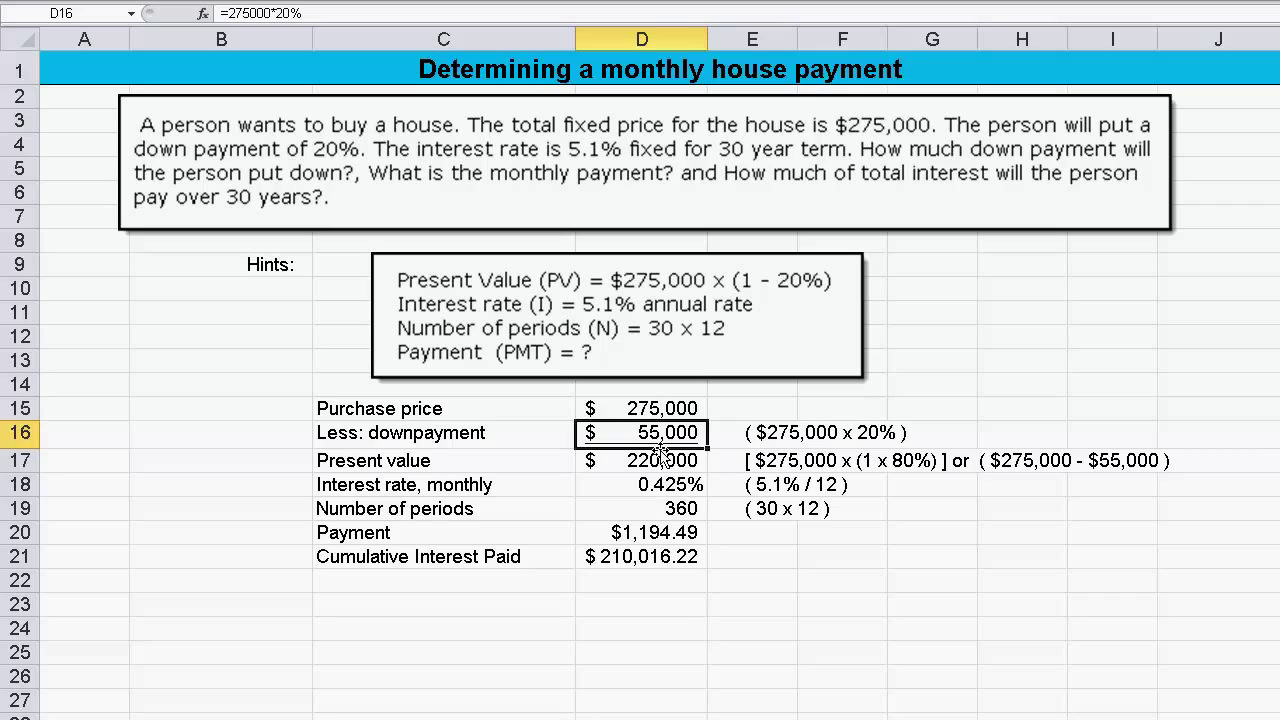
left_click(653, 462)
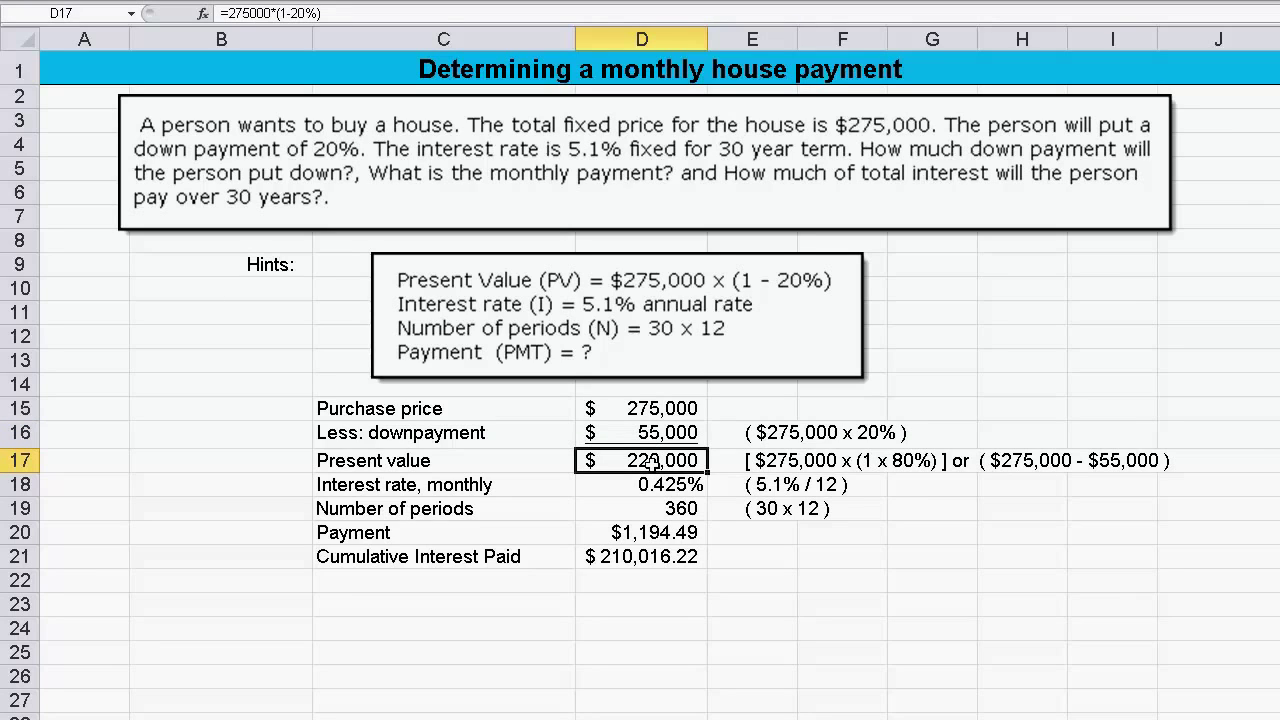
key("F2")
key("Return")
left_click(653, 462)
key("F2")
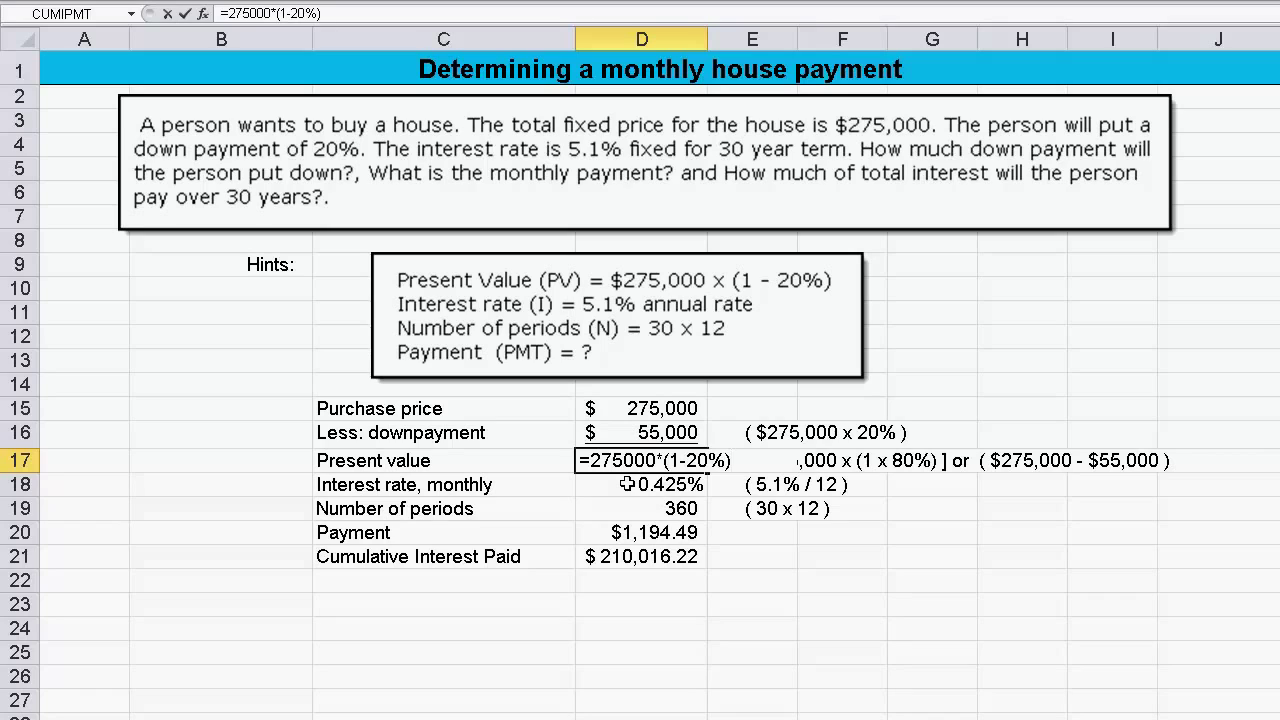
left_click(627, 484)
- Replace the present value formula in D17 with =D15-D16, subtracting the down payment from the purchase price
key("Up")
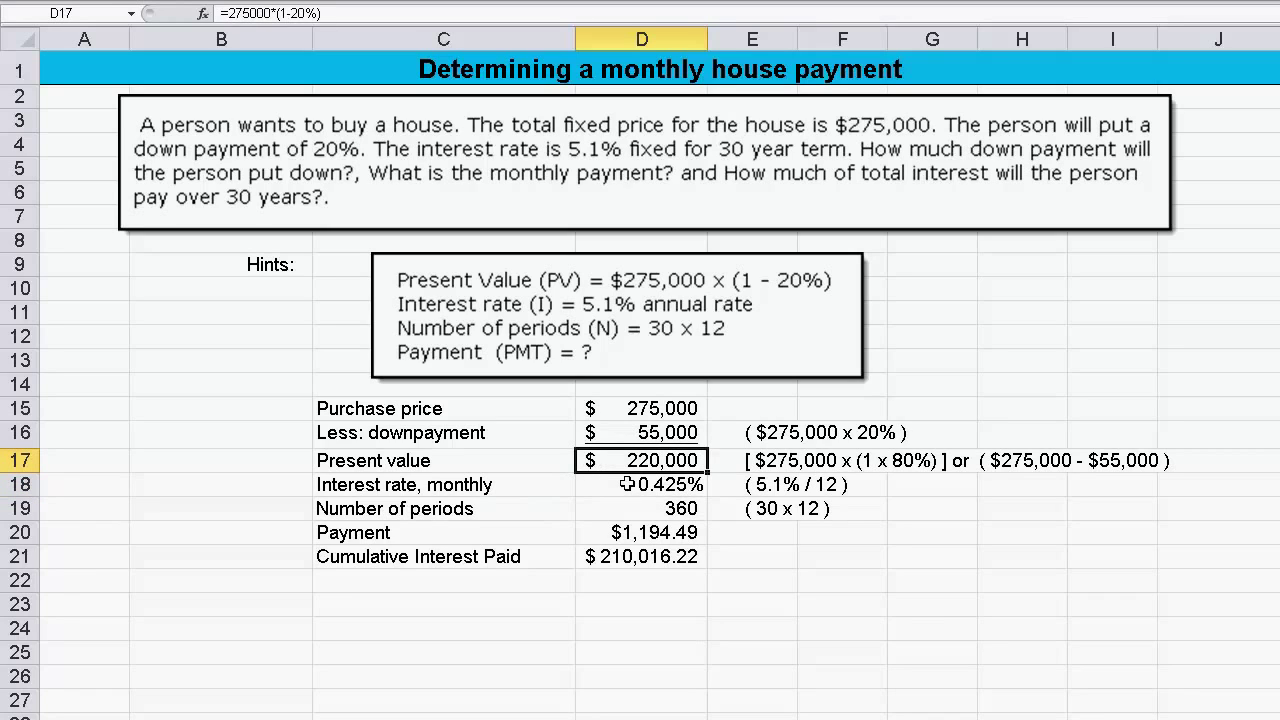
type("=")
key("Up")
key("Up")
type("-")
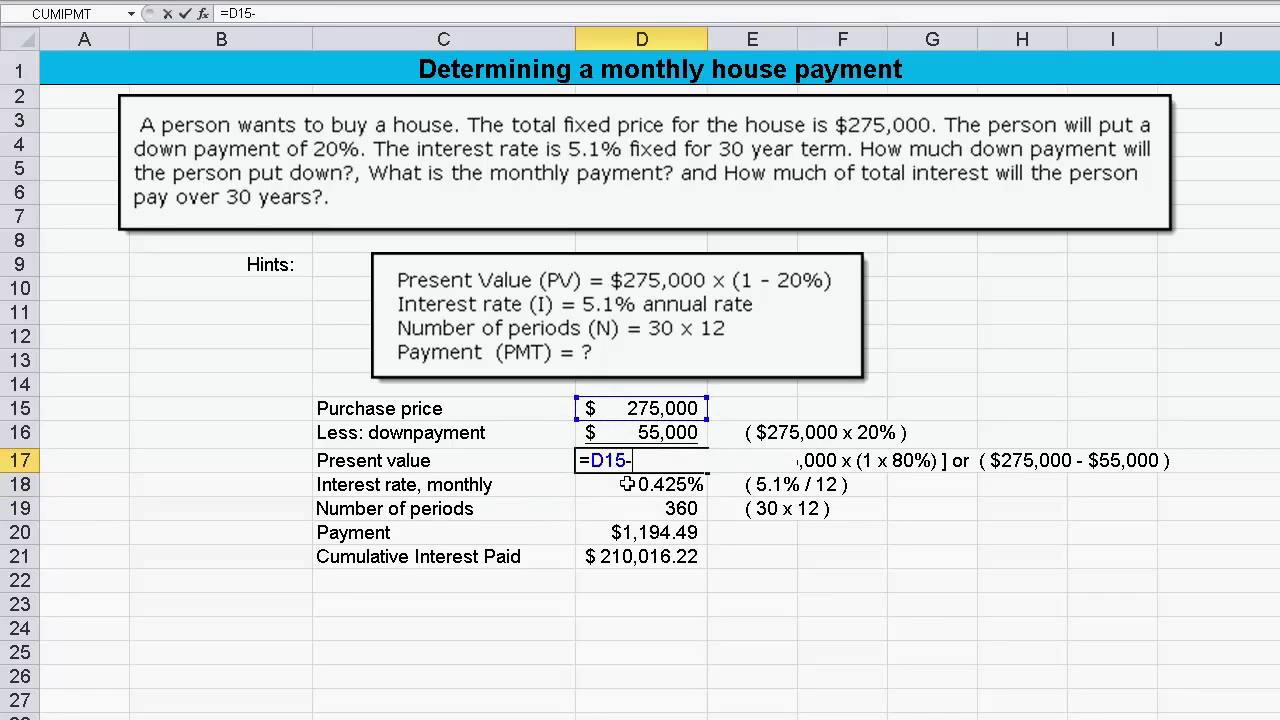
key("Up")
key("Return")
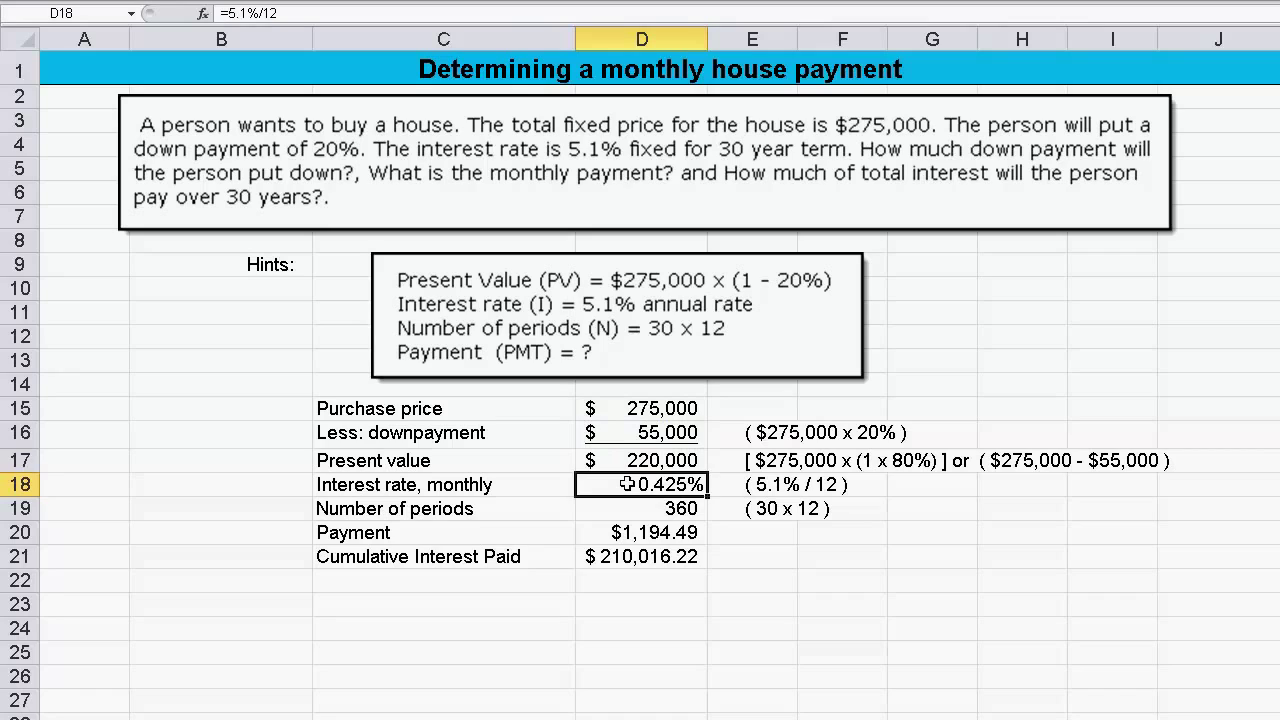
- Review the formulas for present value, monthly interest rate, number of periods and payment in cells D17 to D20
key("Up")
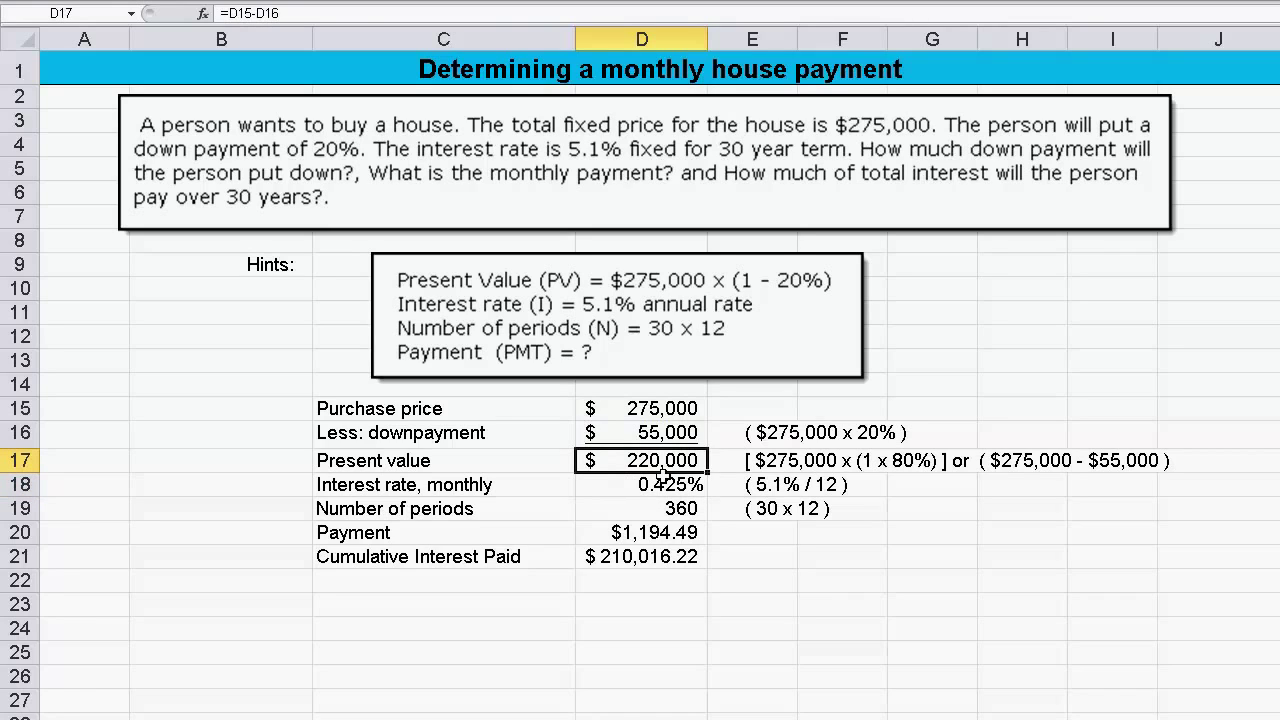
key("F2")
key("Return")
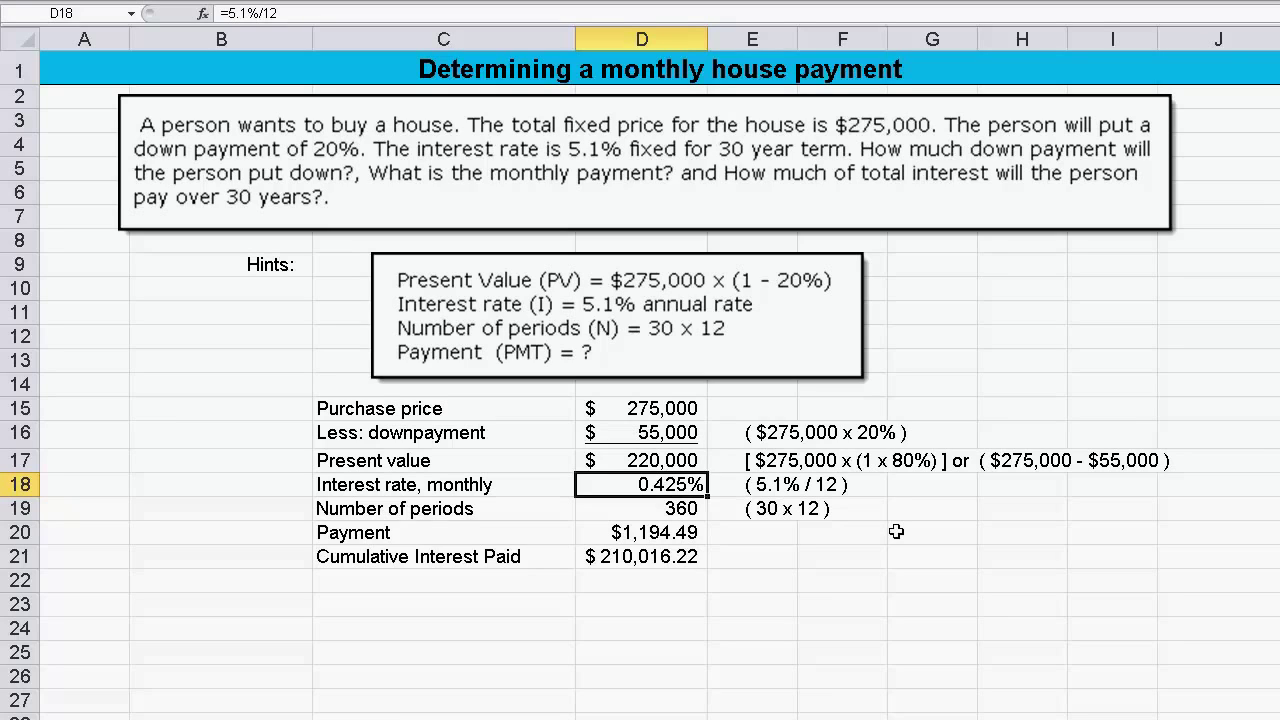
key("F2")
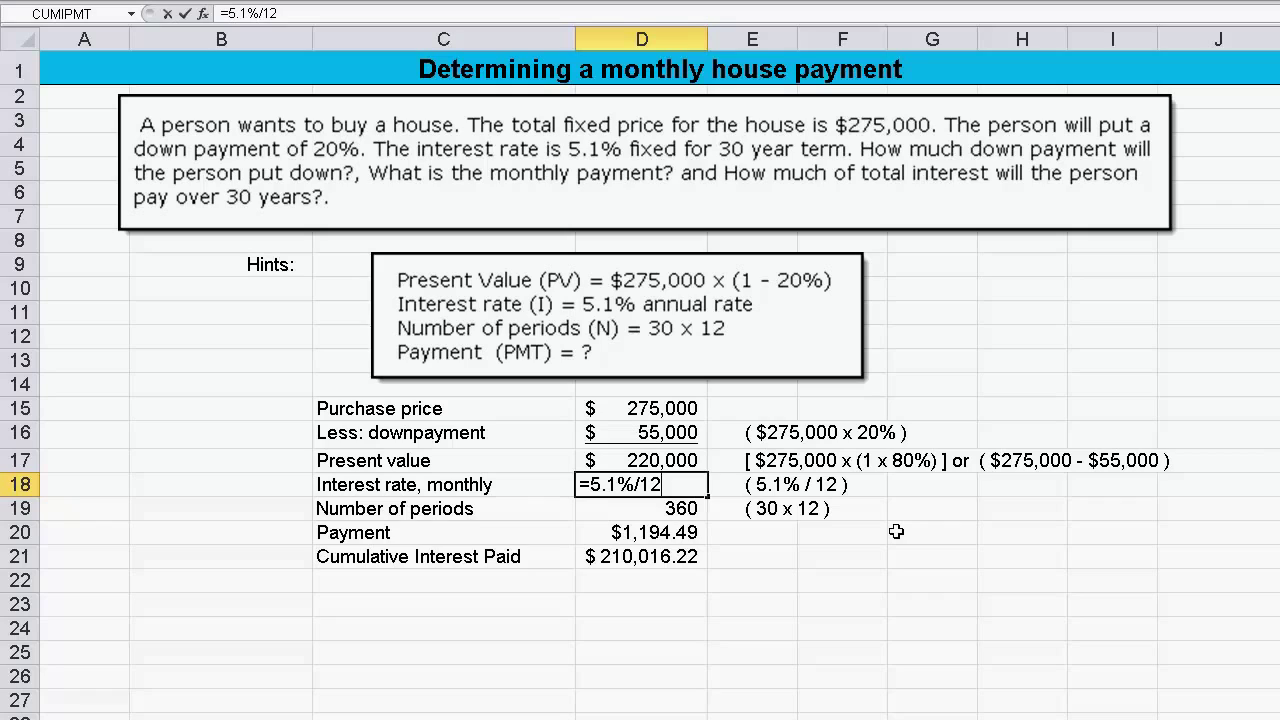
key("Return")
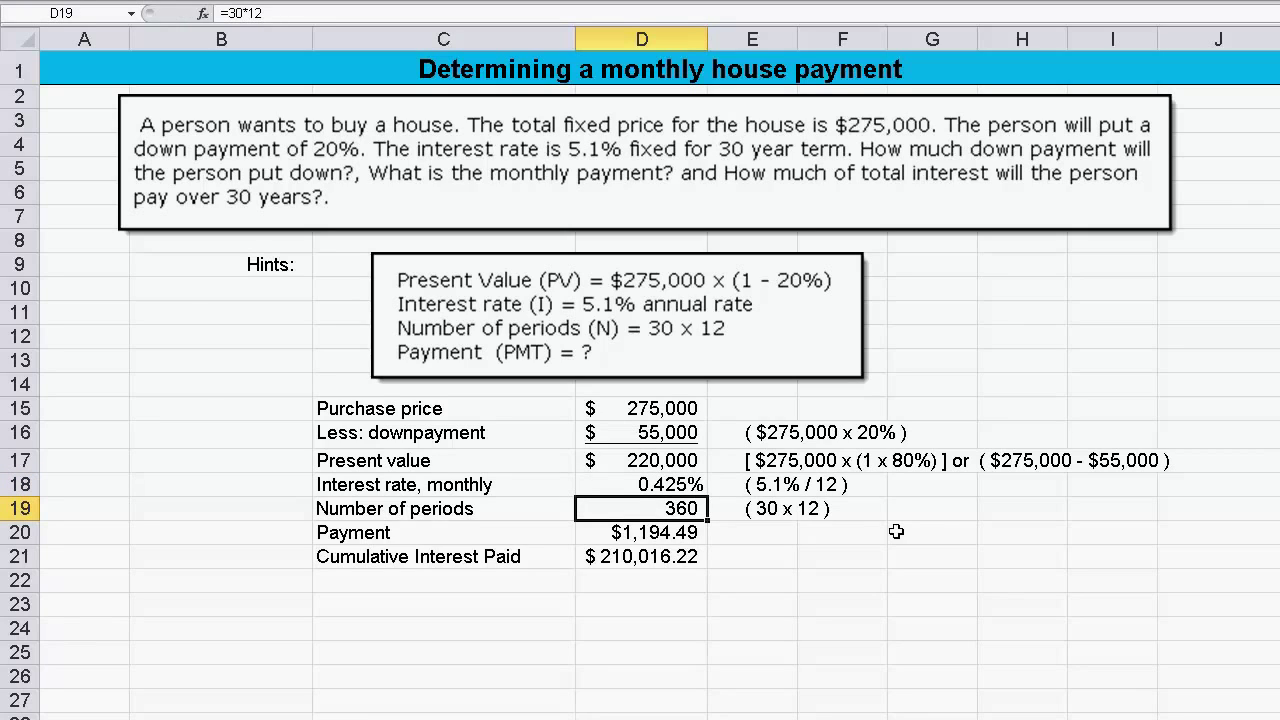
key("F2")
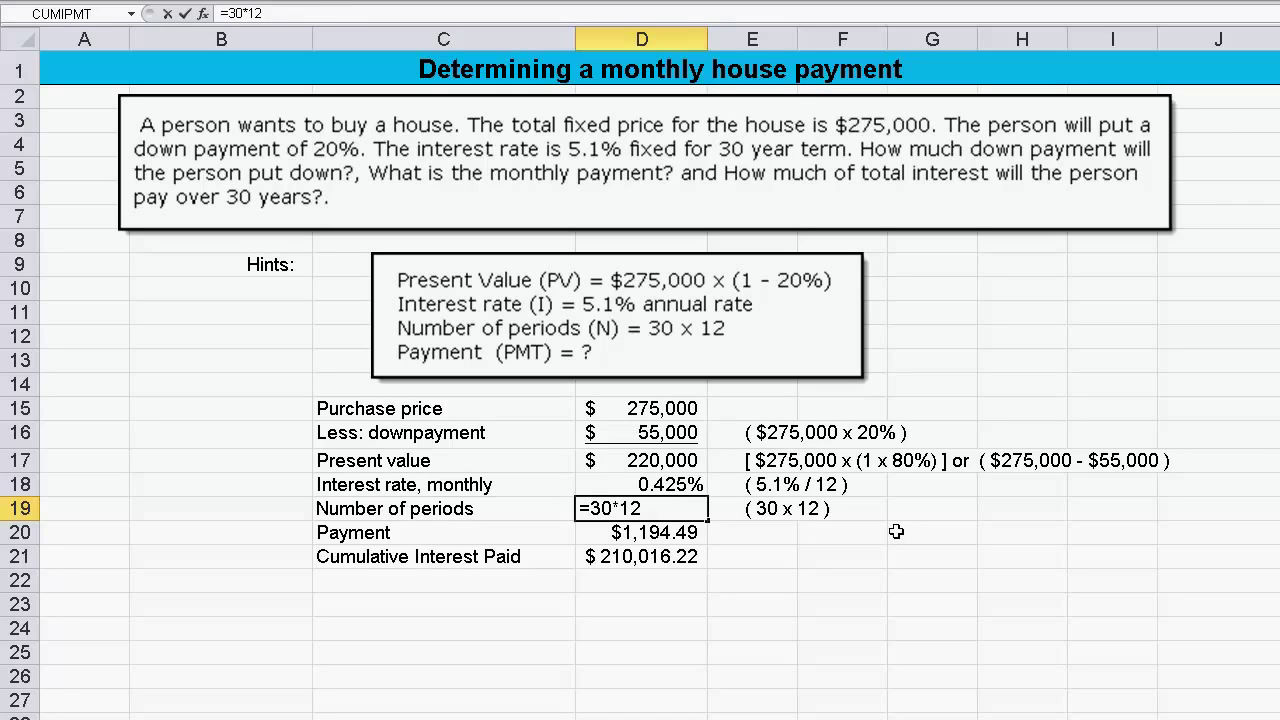
key("Return")
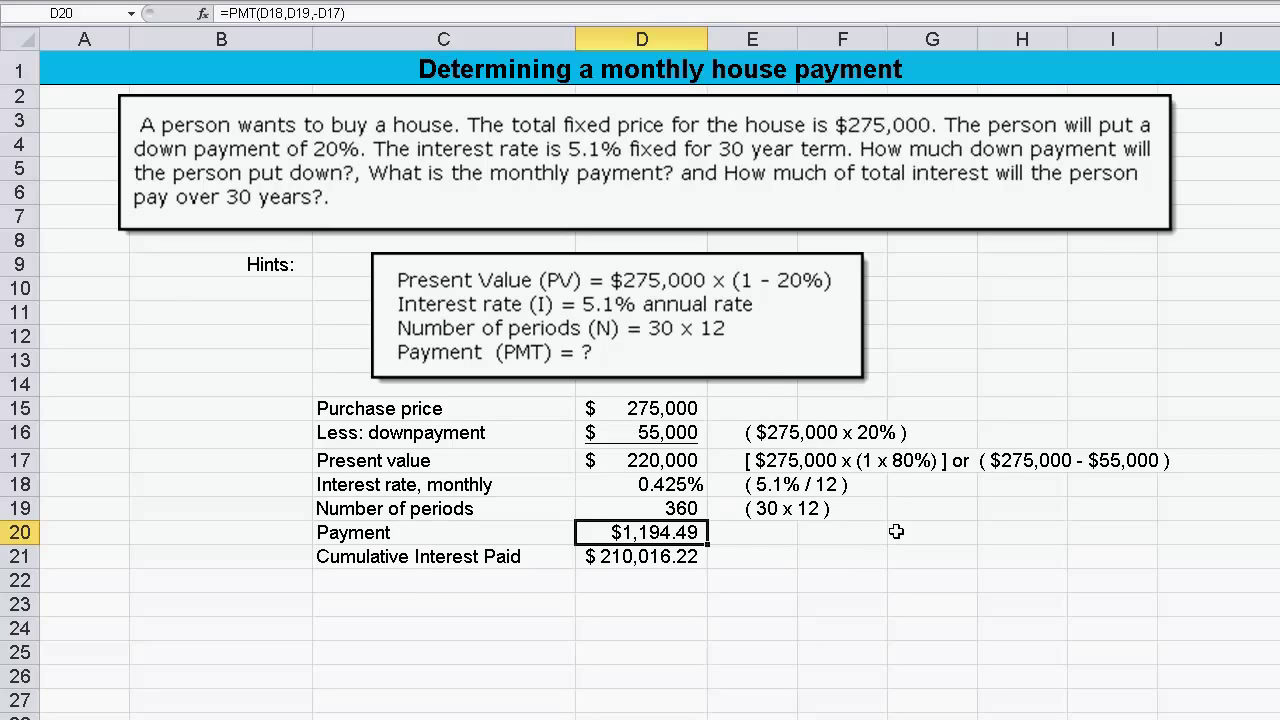
key("F2")
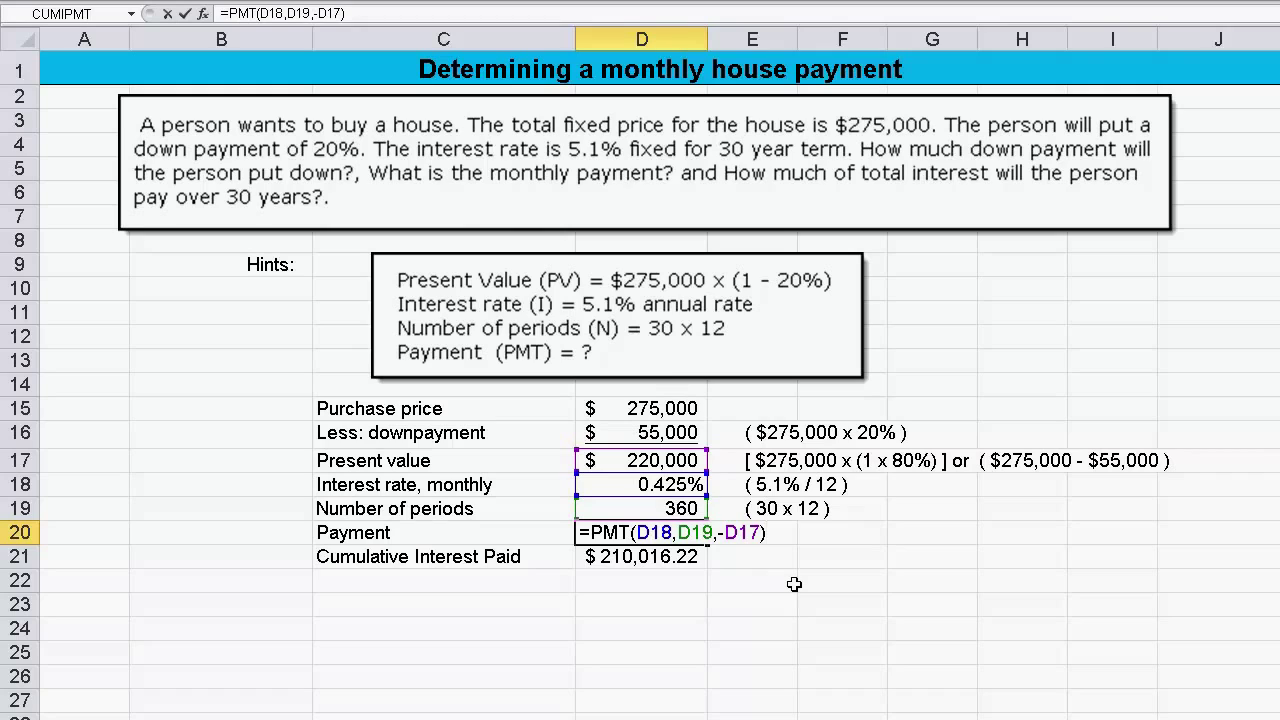
left_click(671, 598)
- Start a new PMT function in payment cell D20 with its arguments dialog and set Rate to D18
left_click(652, 532)
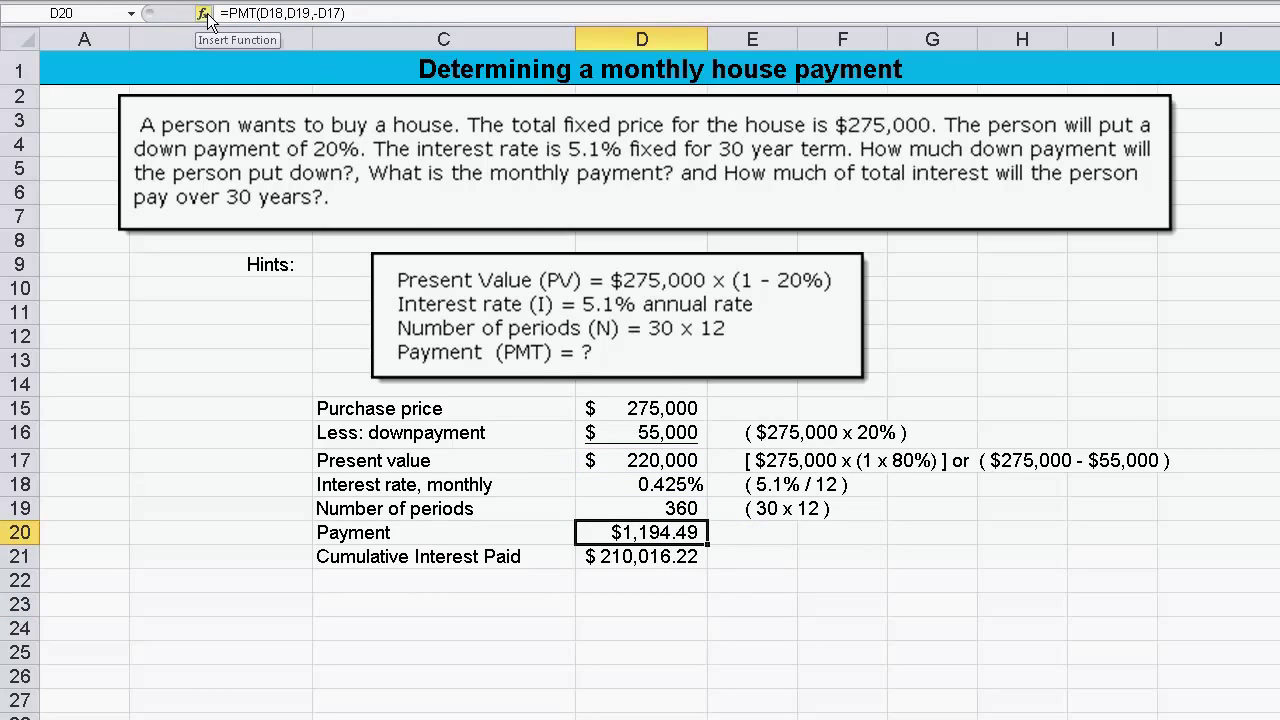
left_click(612, 654)
left_click(640, 532)
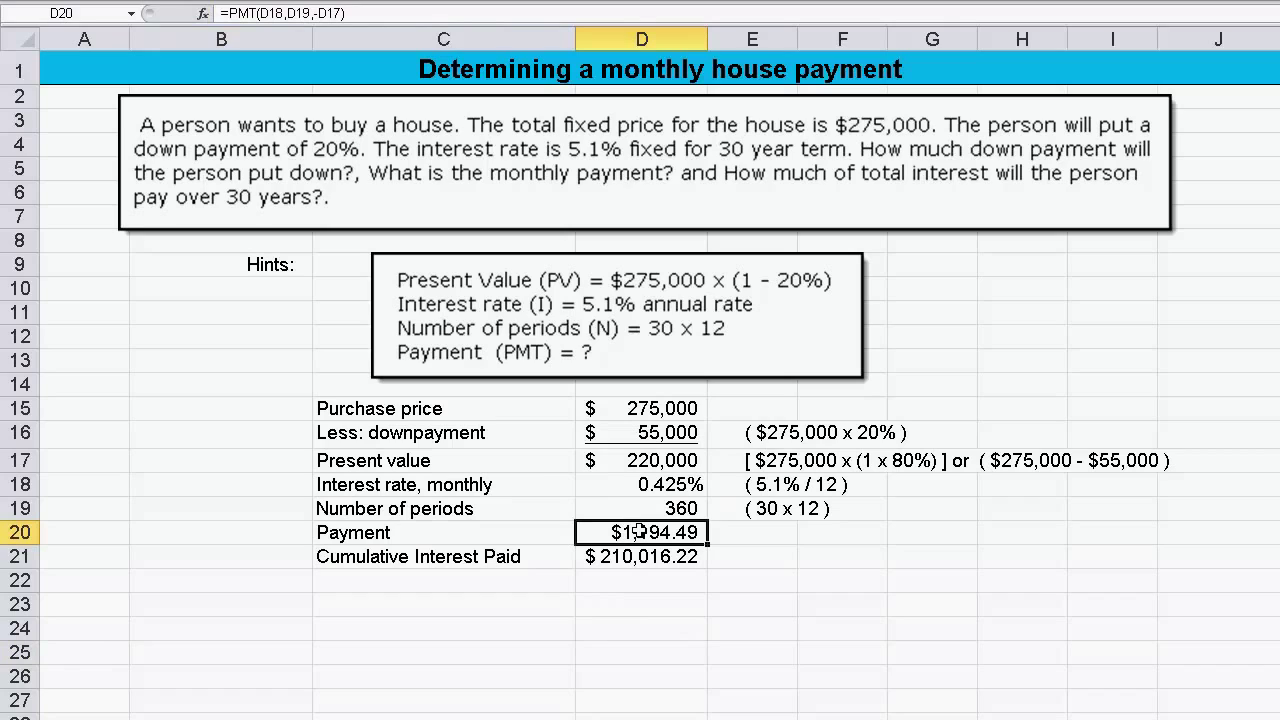
type("=pmt(")
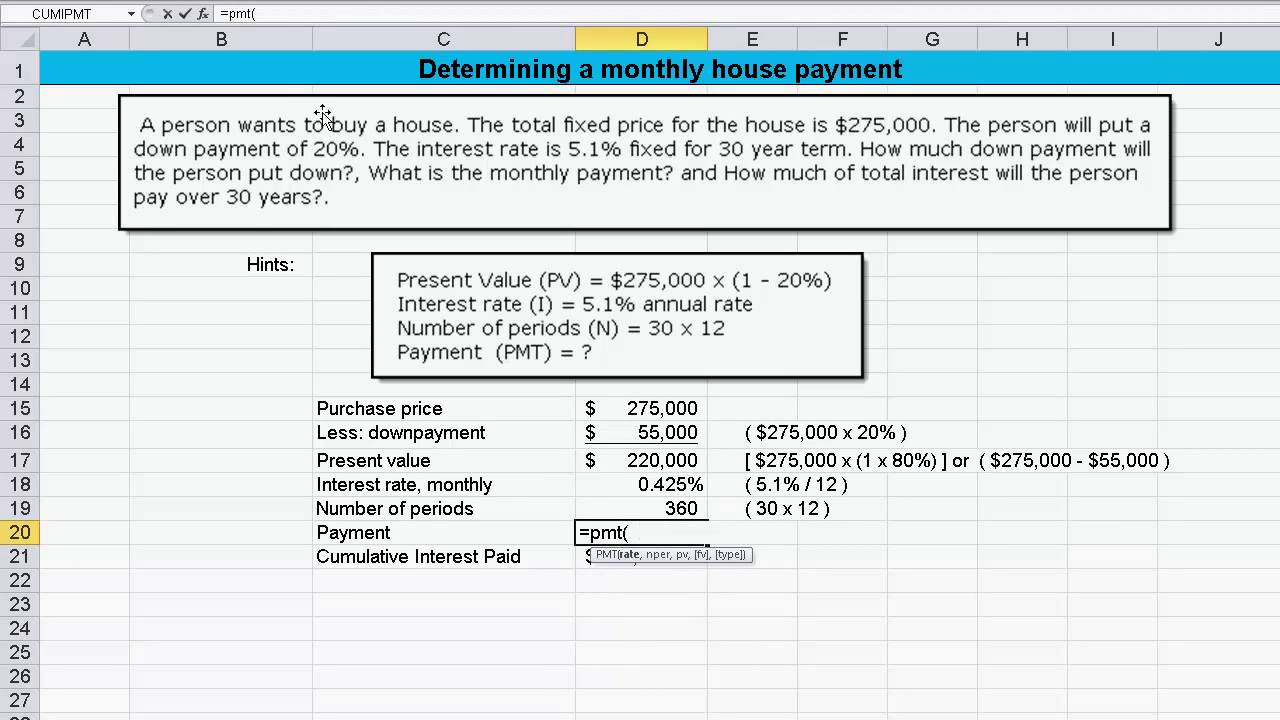
left_click(203, 14)
left_click_drag(581, 184, 942, 137)
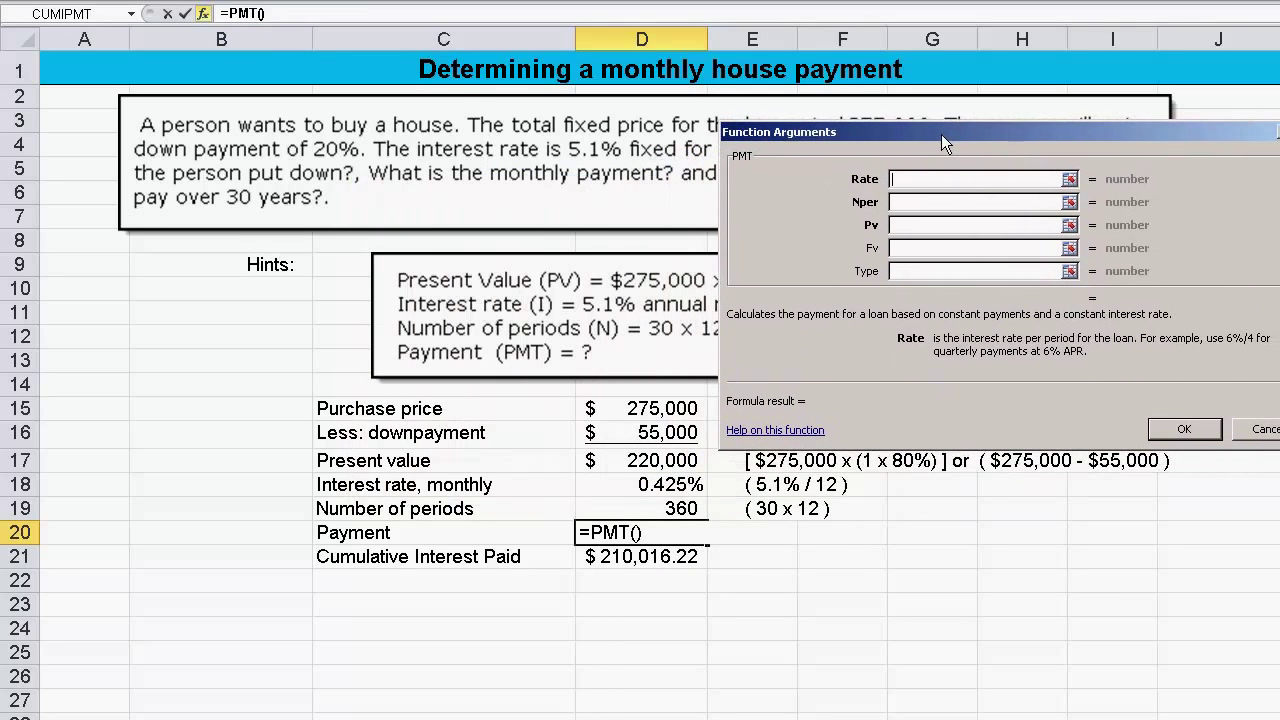
left_click(1070, 181)
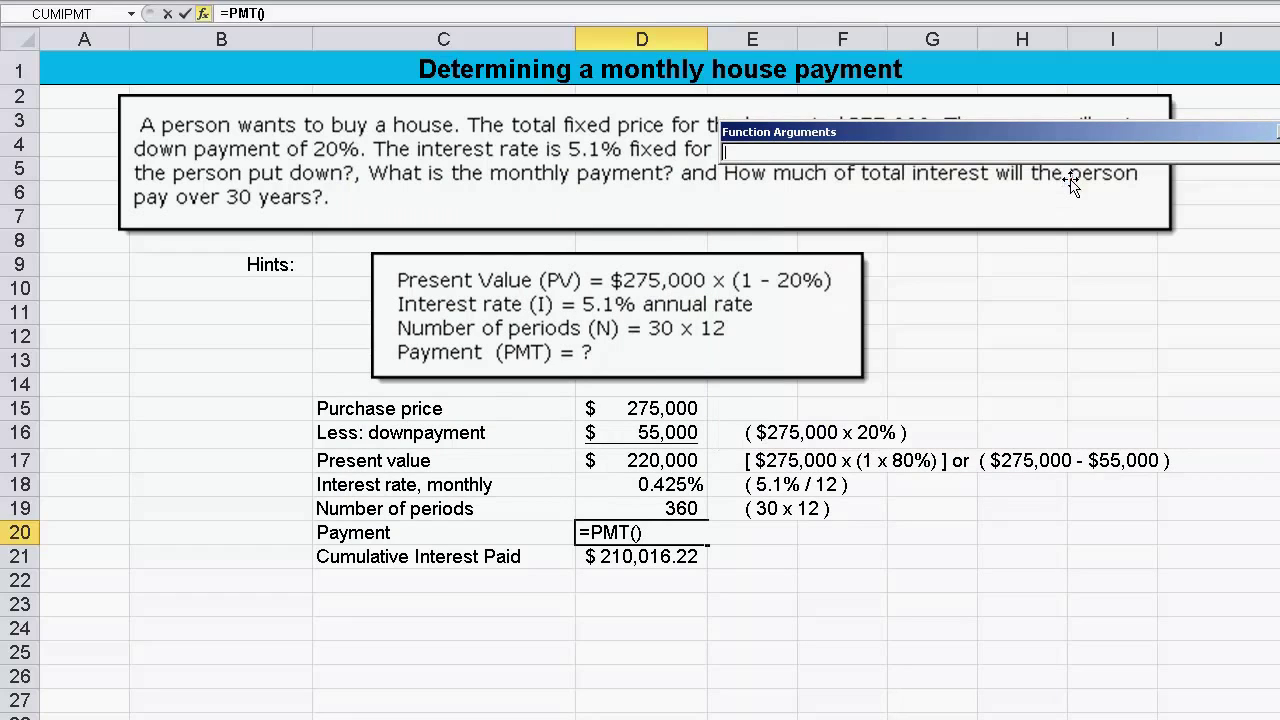
left_click(660, 485)
left_click(1272, 152)
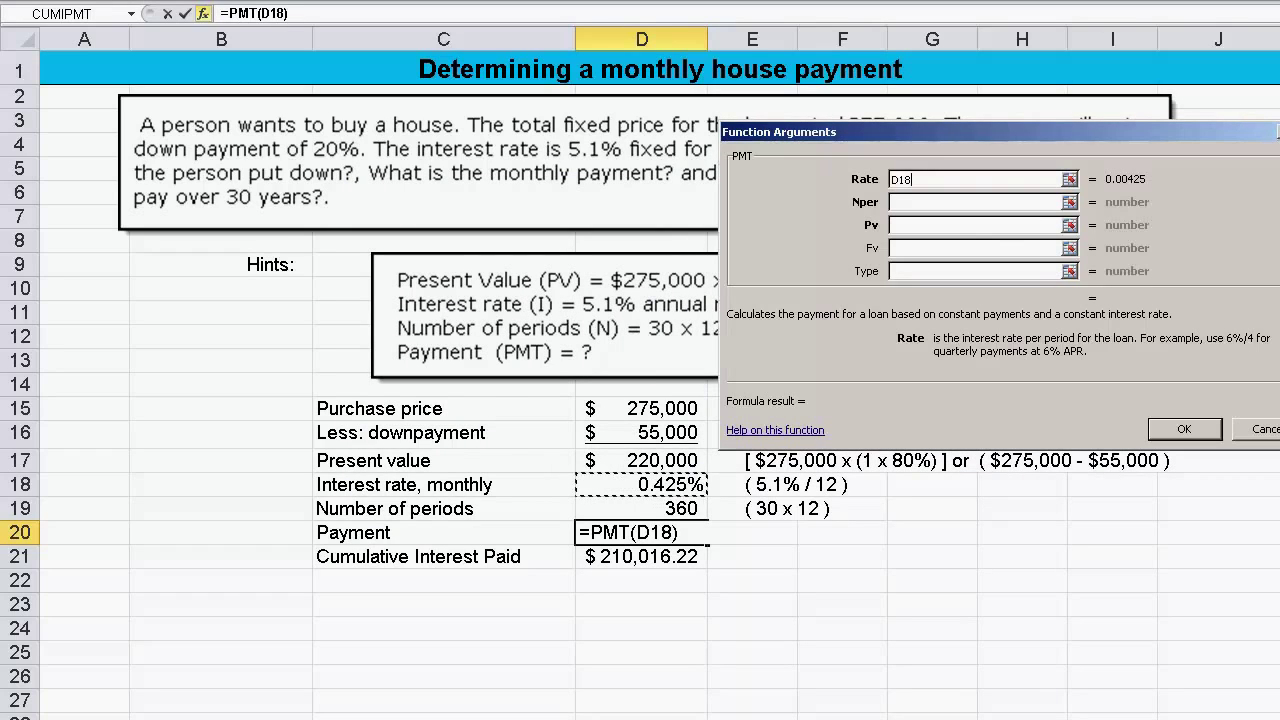
- Set the PMT arguments Nper to D19 and Pv to D17, and apply the function to D20
left_click(911, 203)
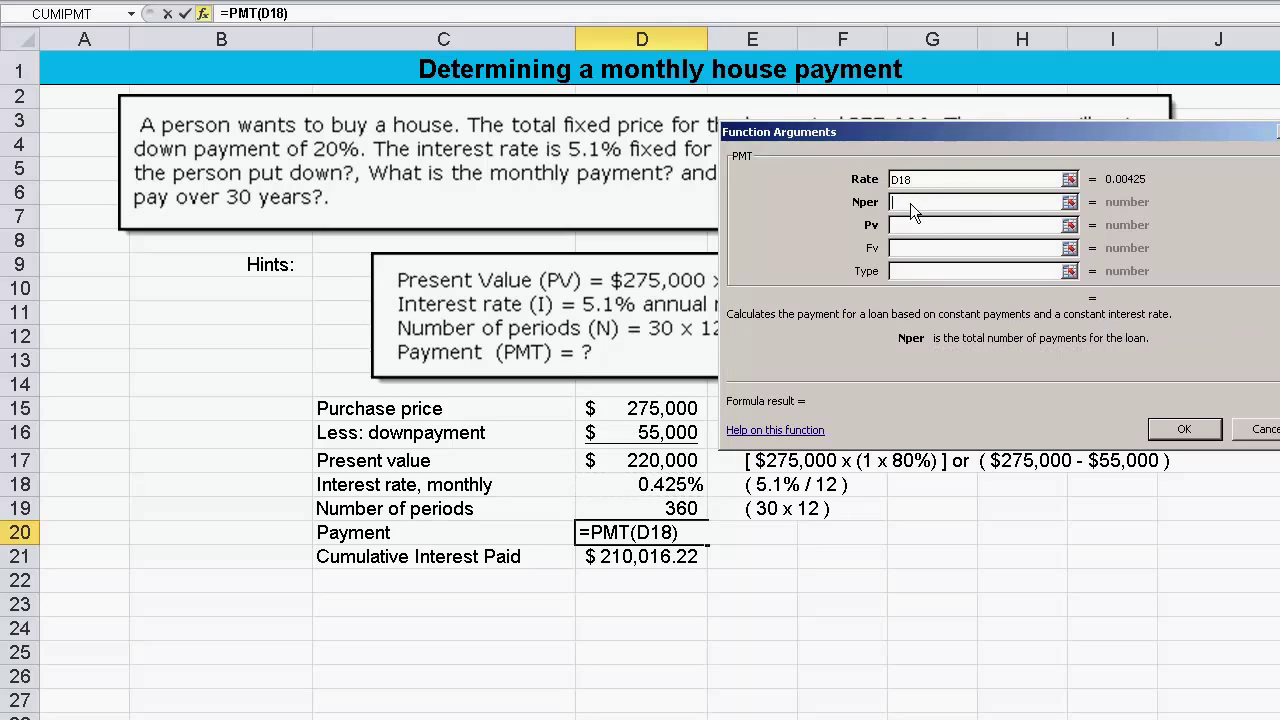
left_click(661, 508)
left_click(943, 226)
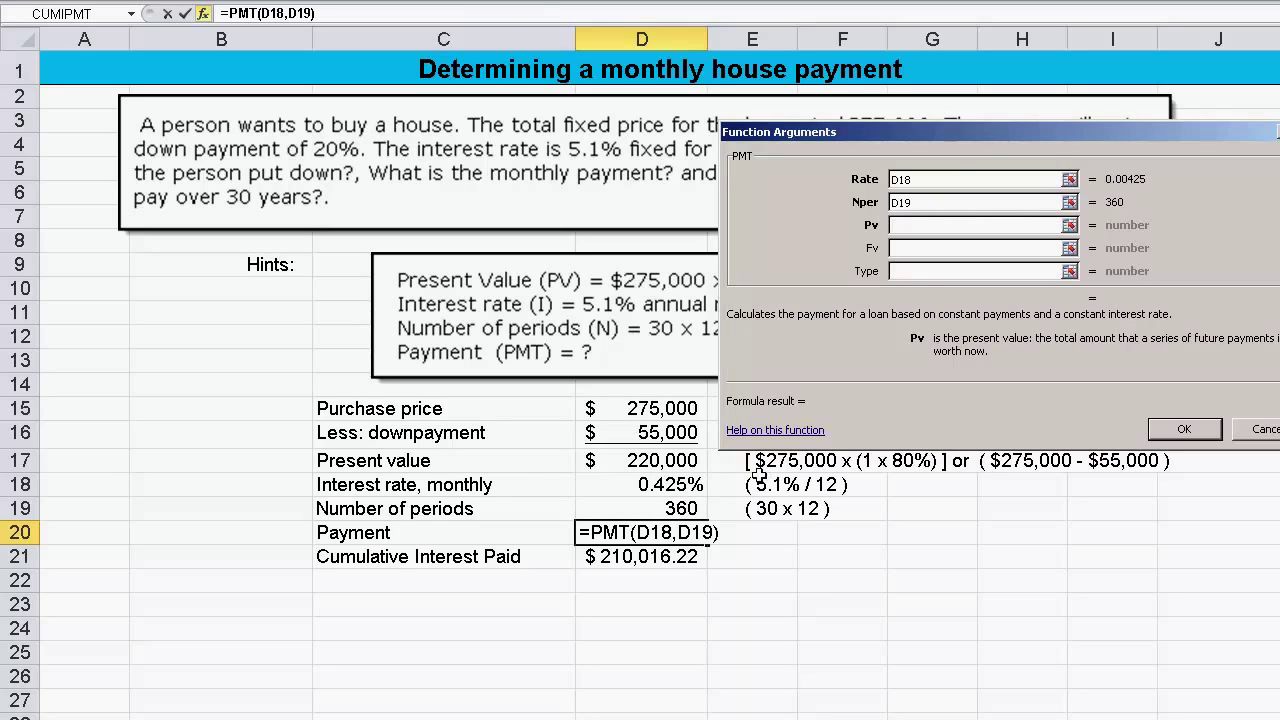
left_click(660, 460)
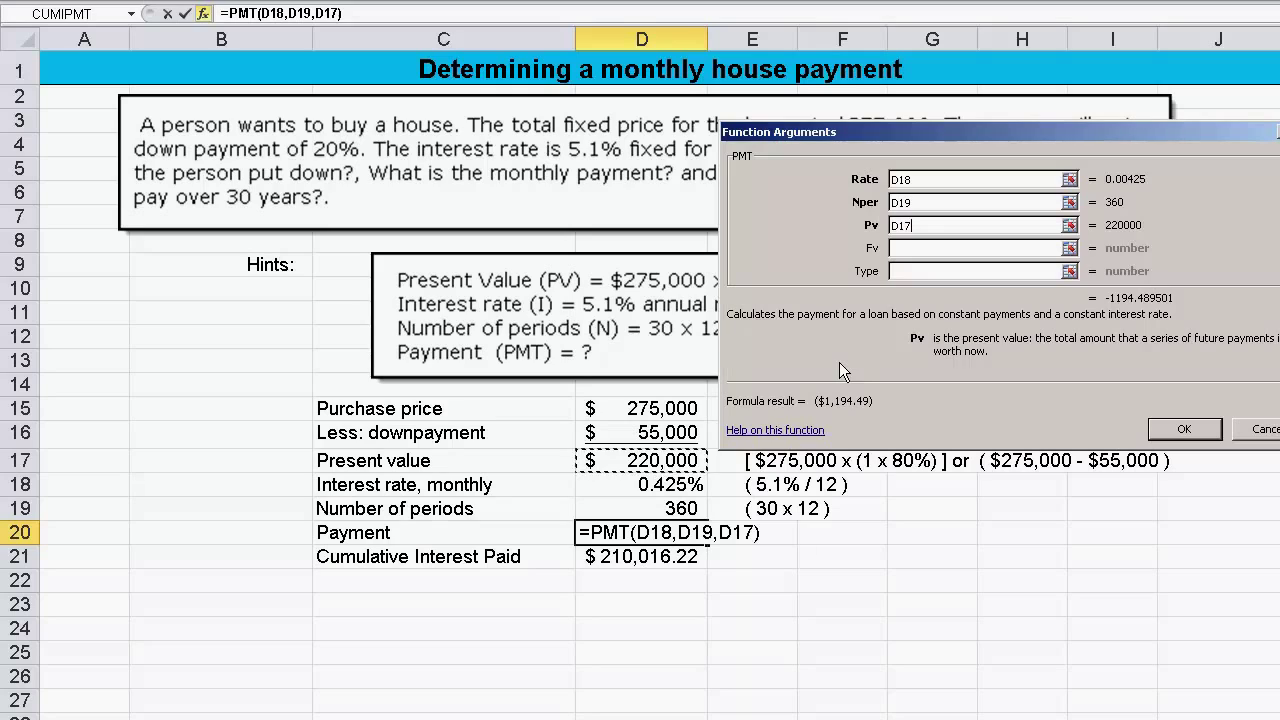
left_click(898, 247)
type("-")
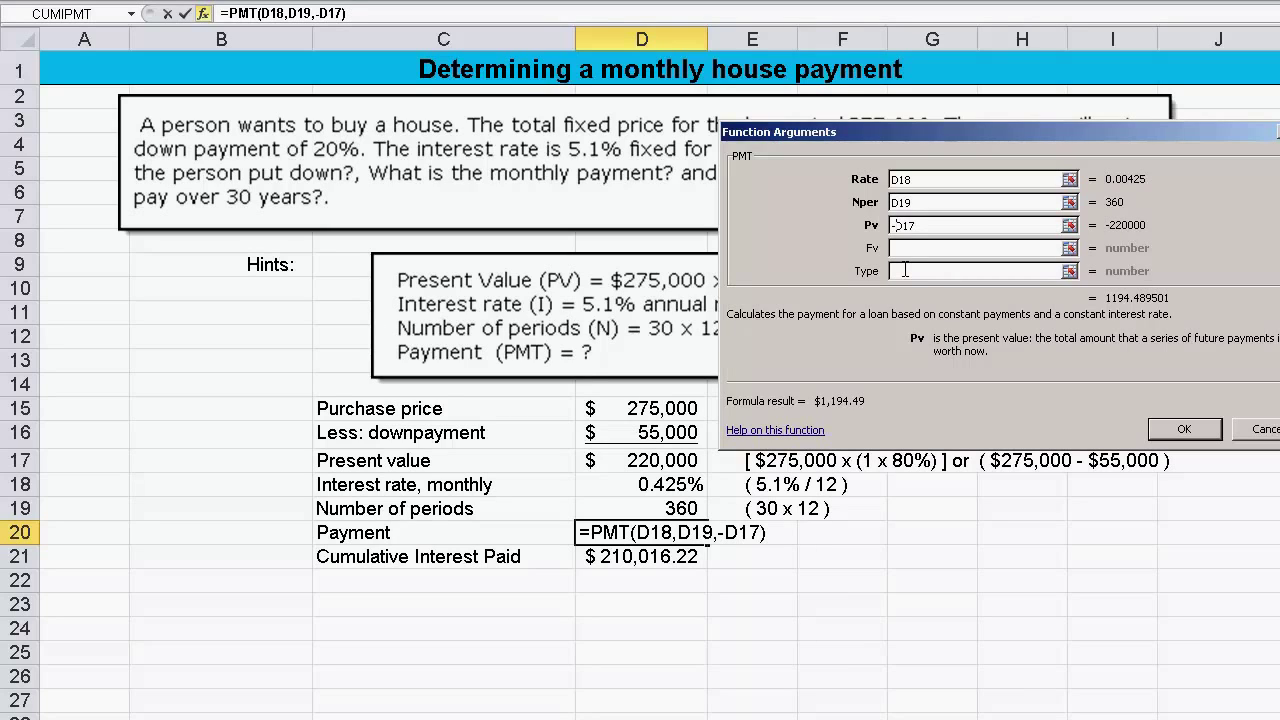
key("BackSpace")
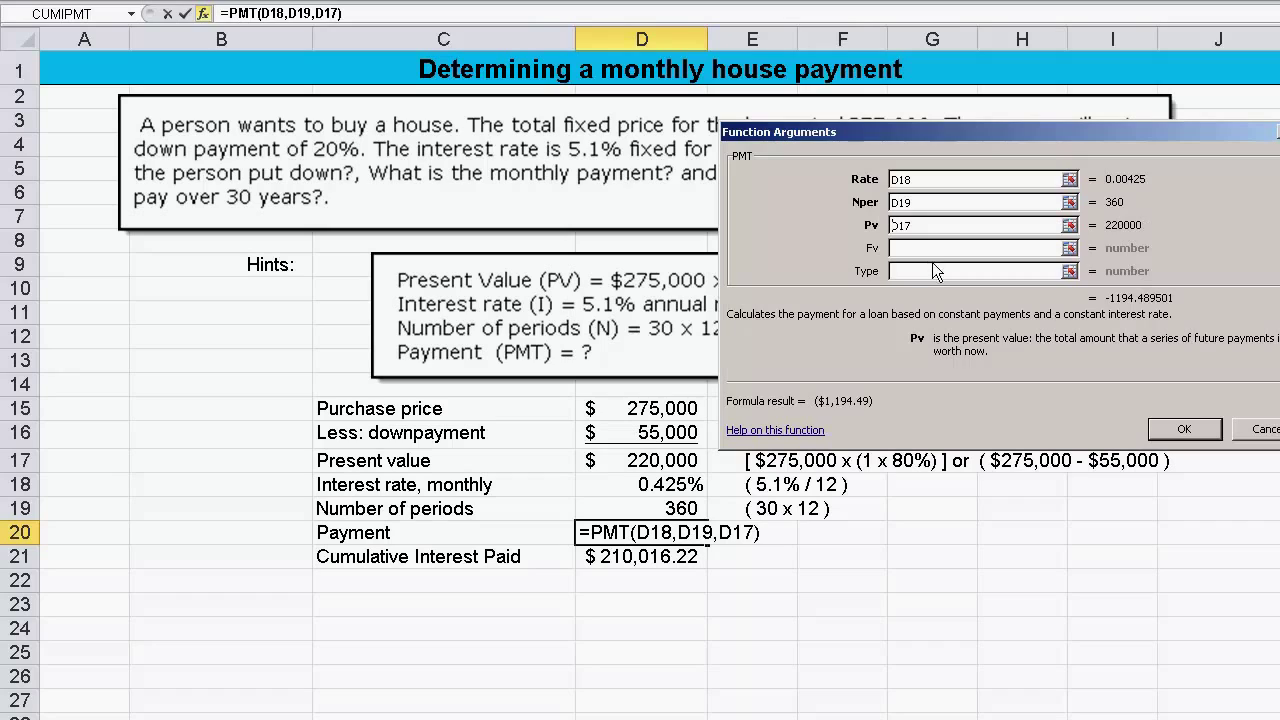
left_click(1184, 430)
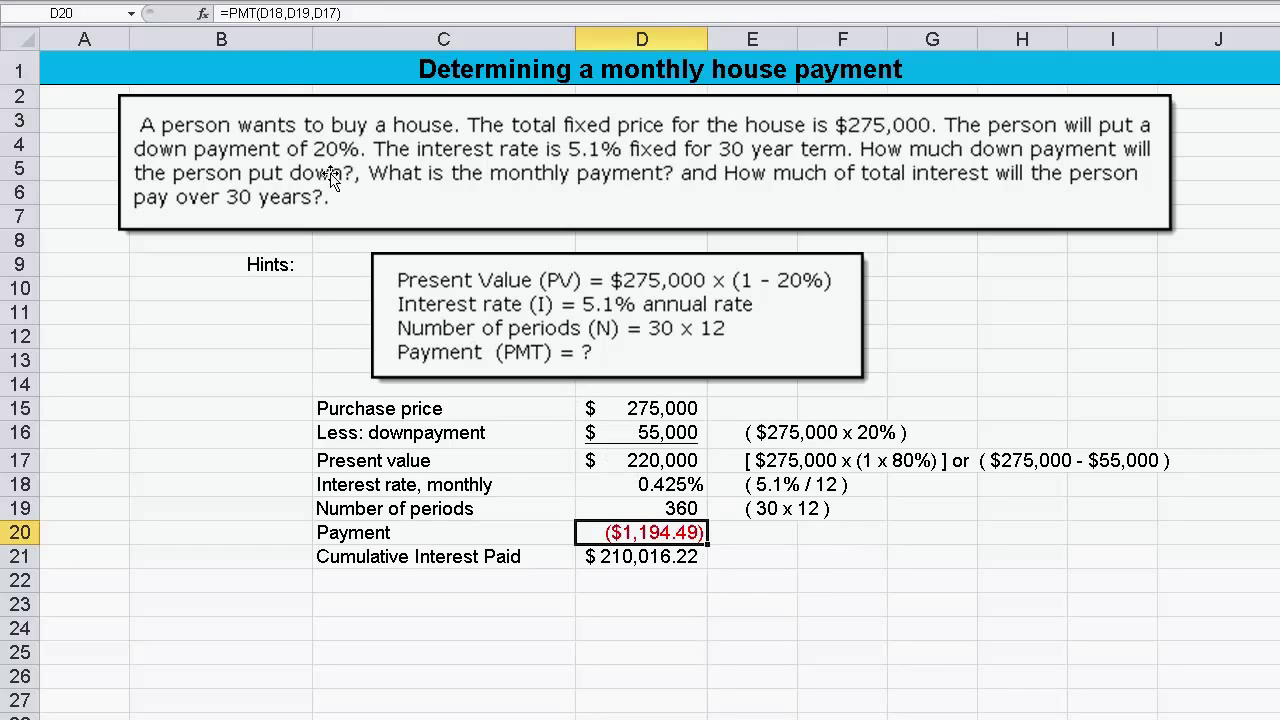
- Edit the PMT function arguments in D20 so that Pv is -D17
left_click(204, 14)
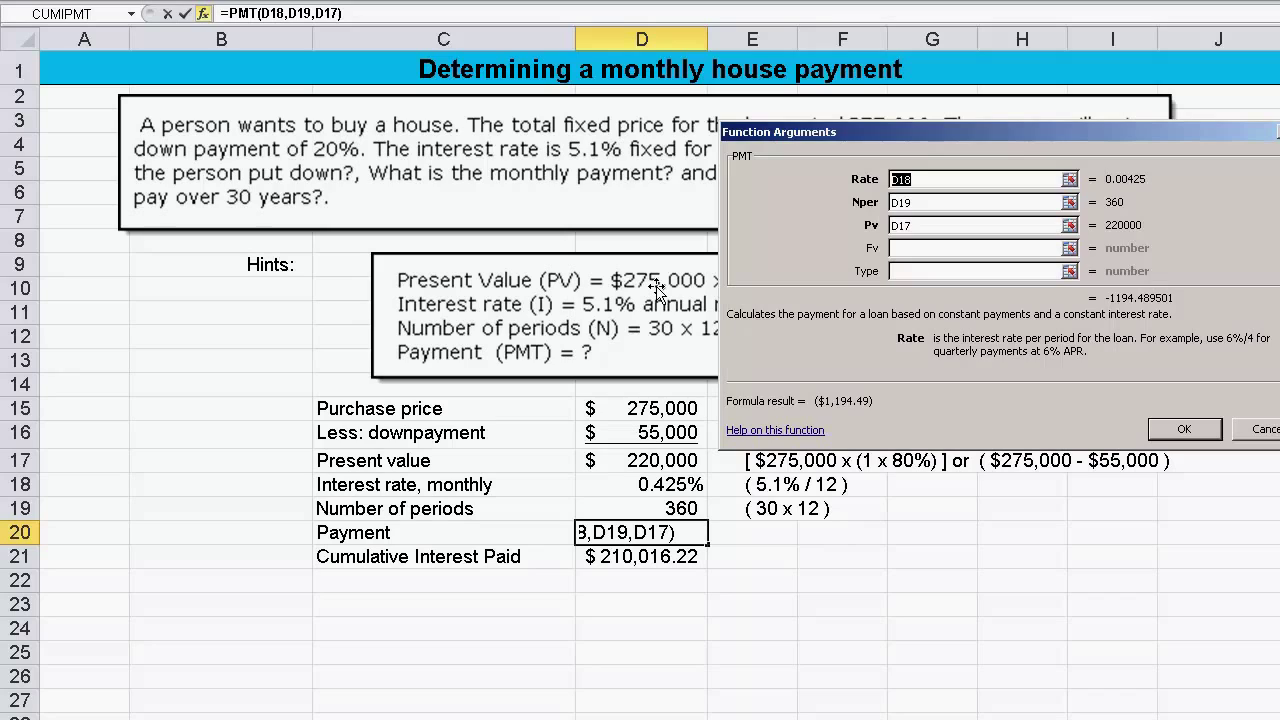
left_click(895, 226)
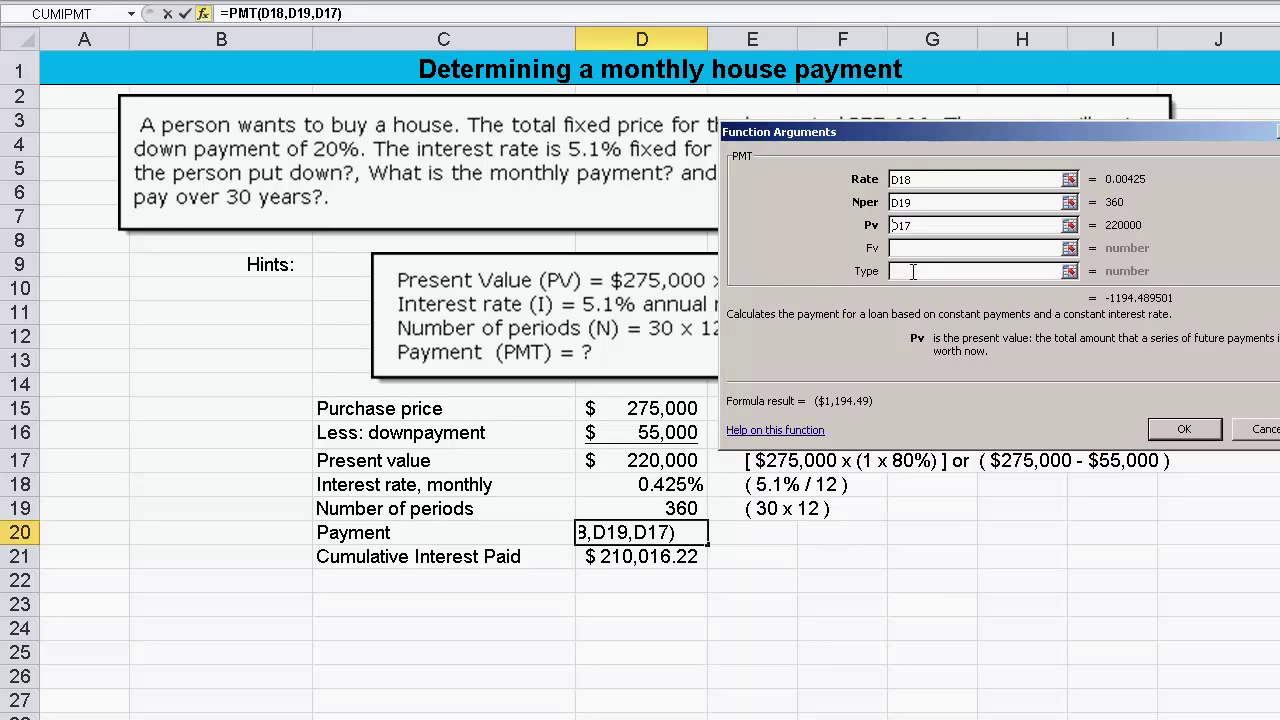
type("-")
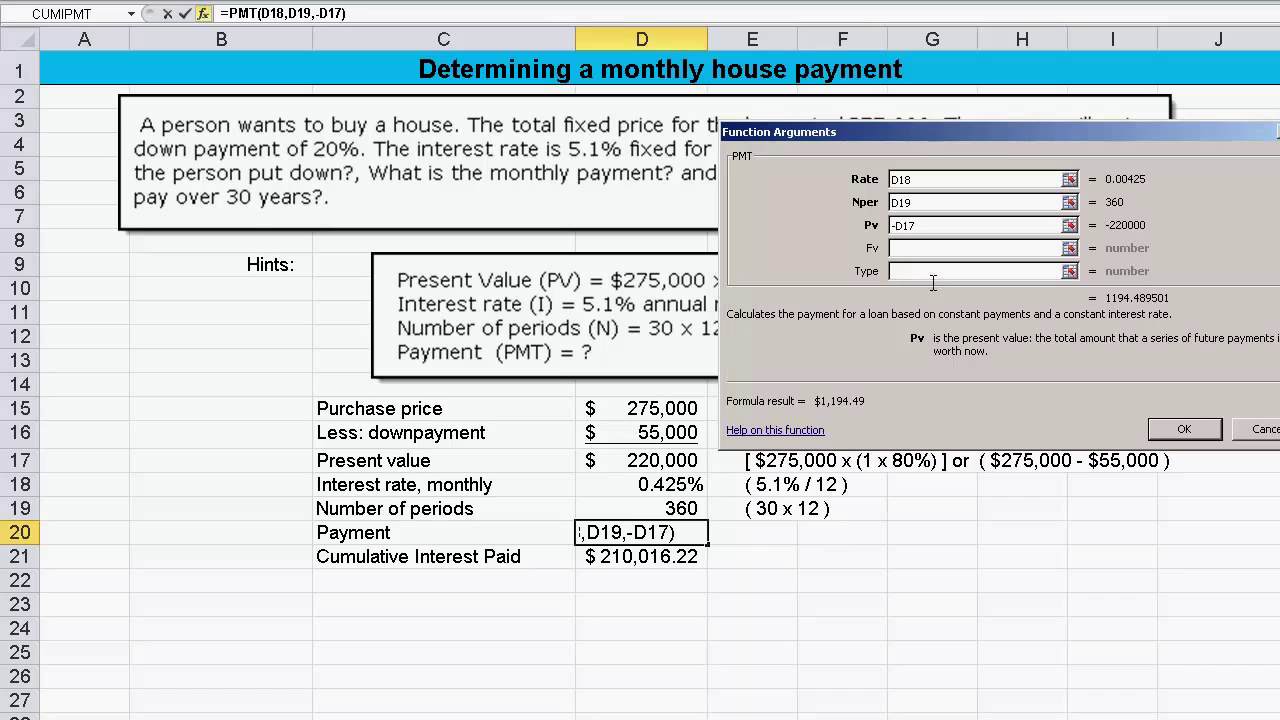
left_click(1171, 430)
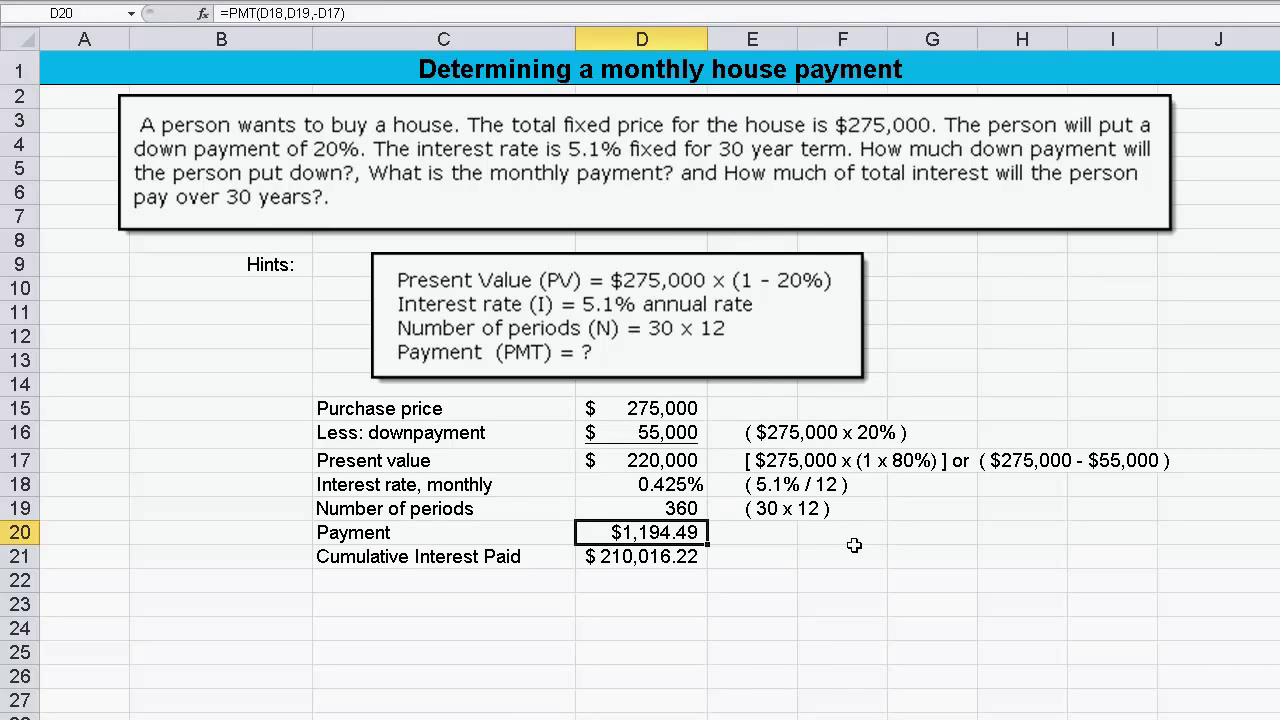
- Open the CUMIPMT function arguments for the cumulative interest formula in D21 and review Rate, Nper and Pv
left_click(650, 556)
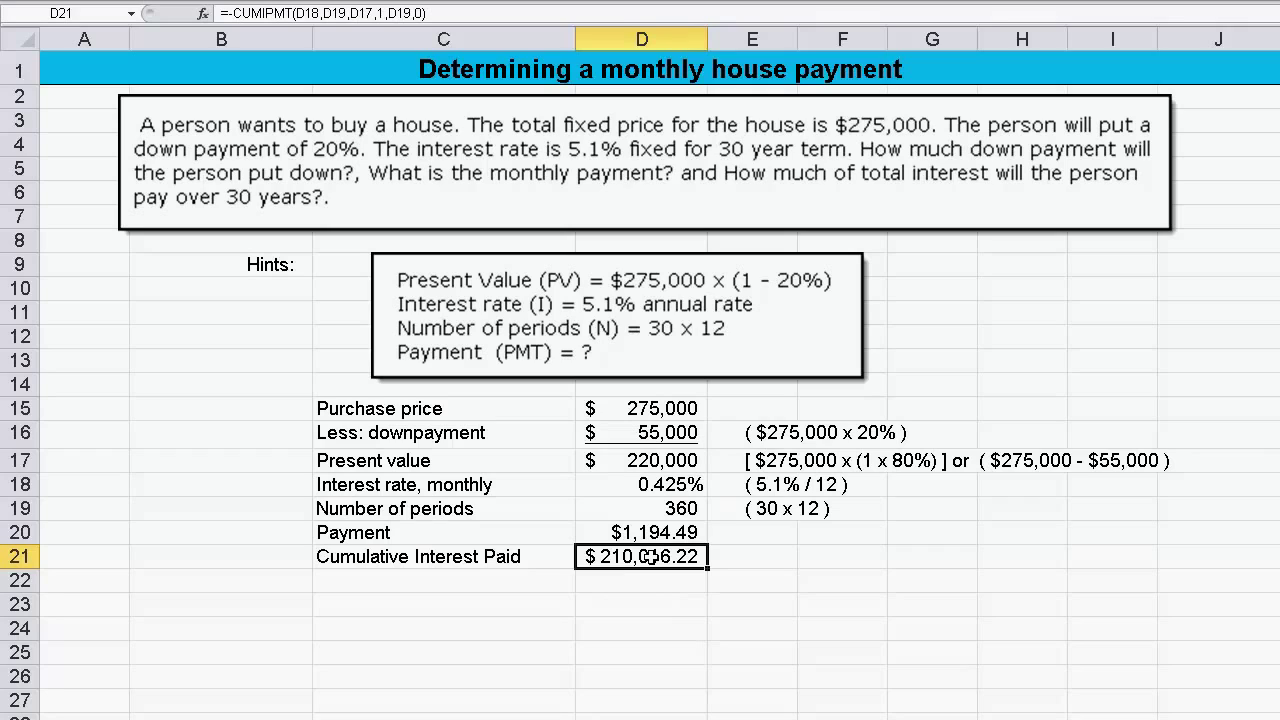
double_click(650, 556)
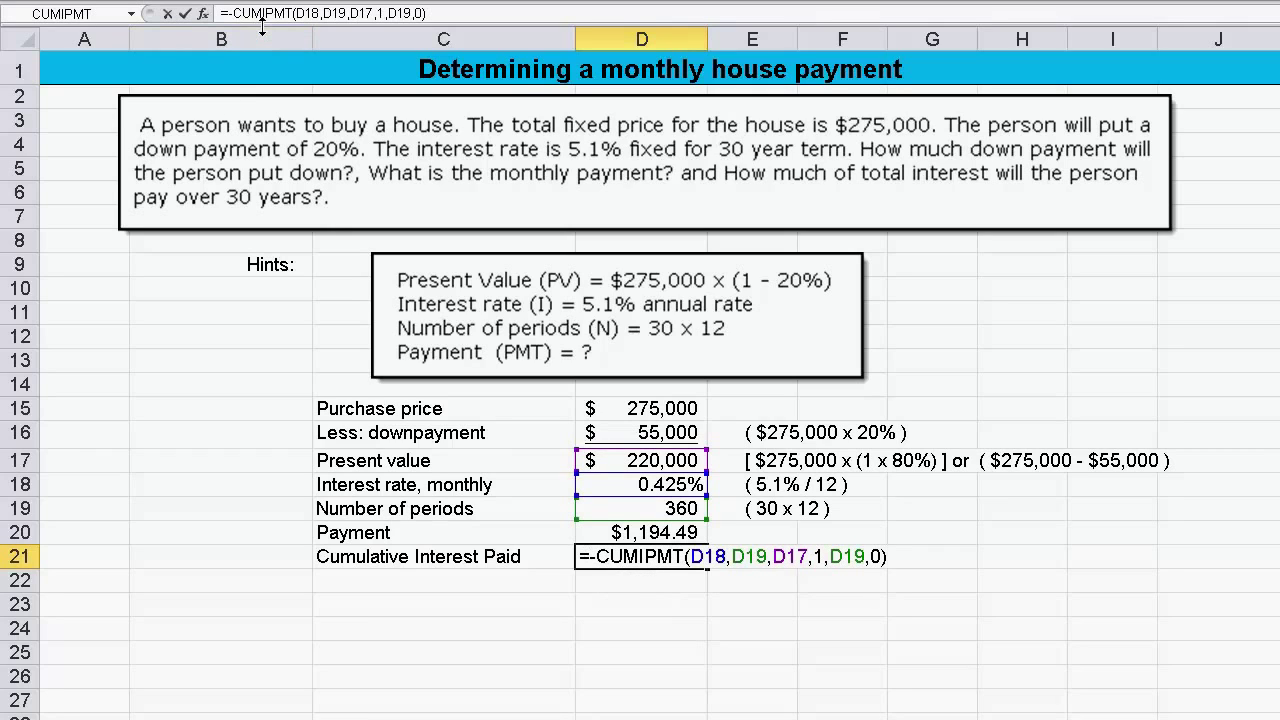
left_click(203, 13)
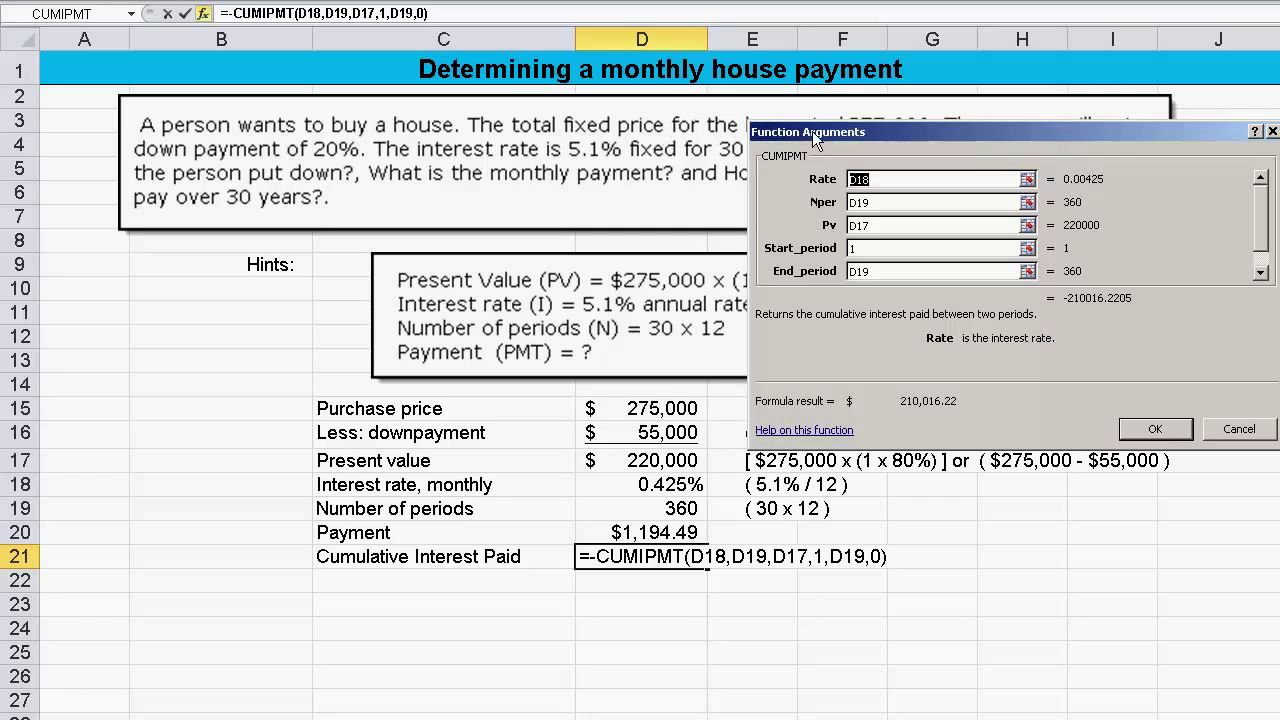
left_click_drag(813, 134, 797, 218)
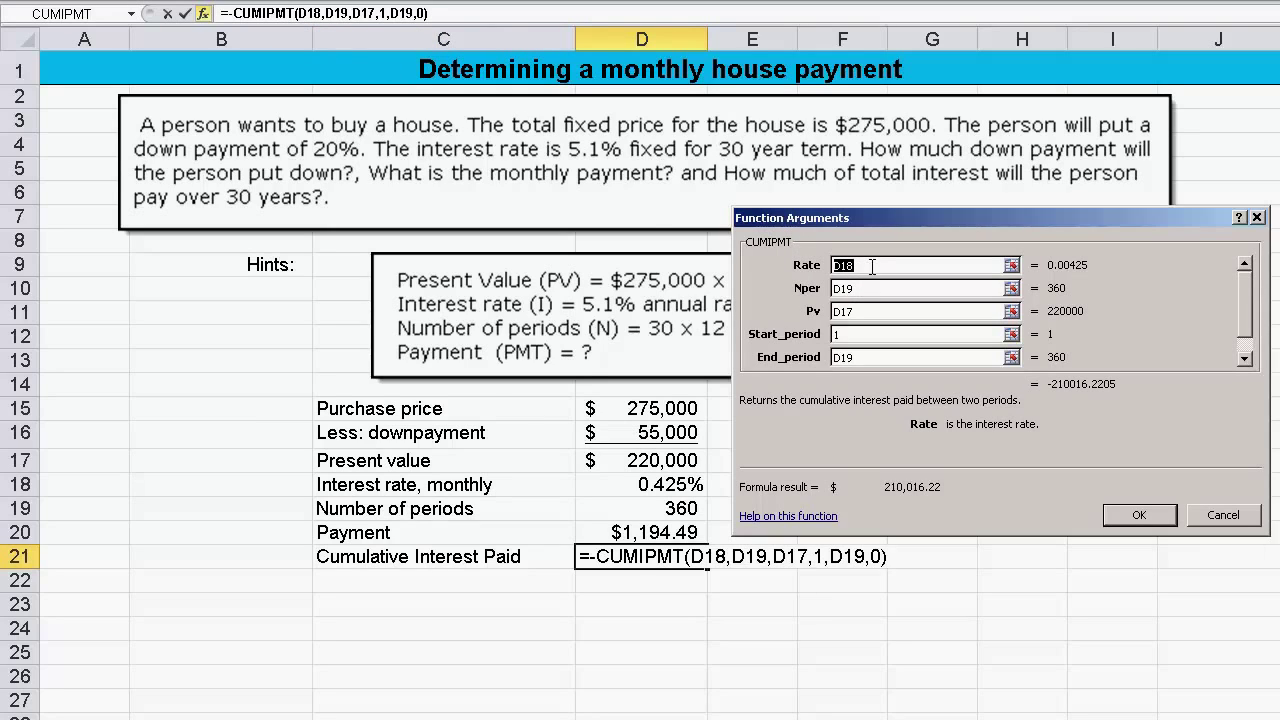
left_click(655, 480)
left_click(878, 287)
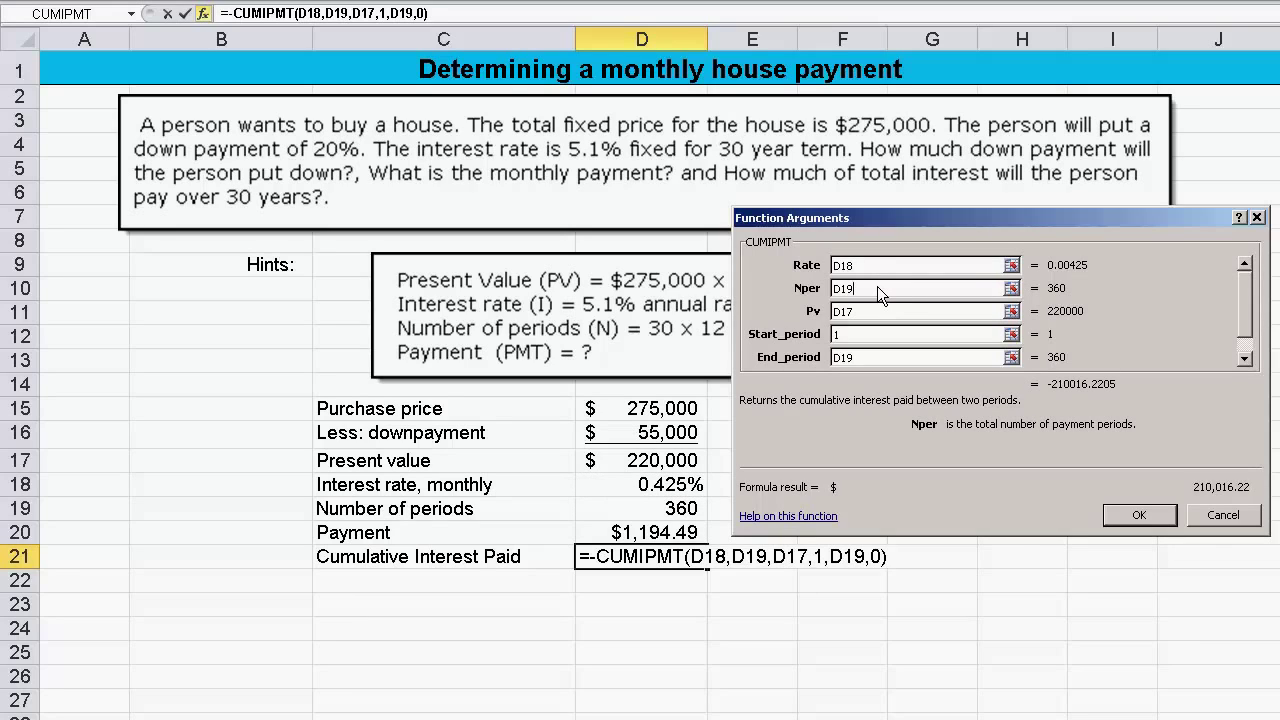
left_click(870, 309)
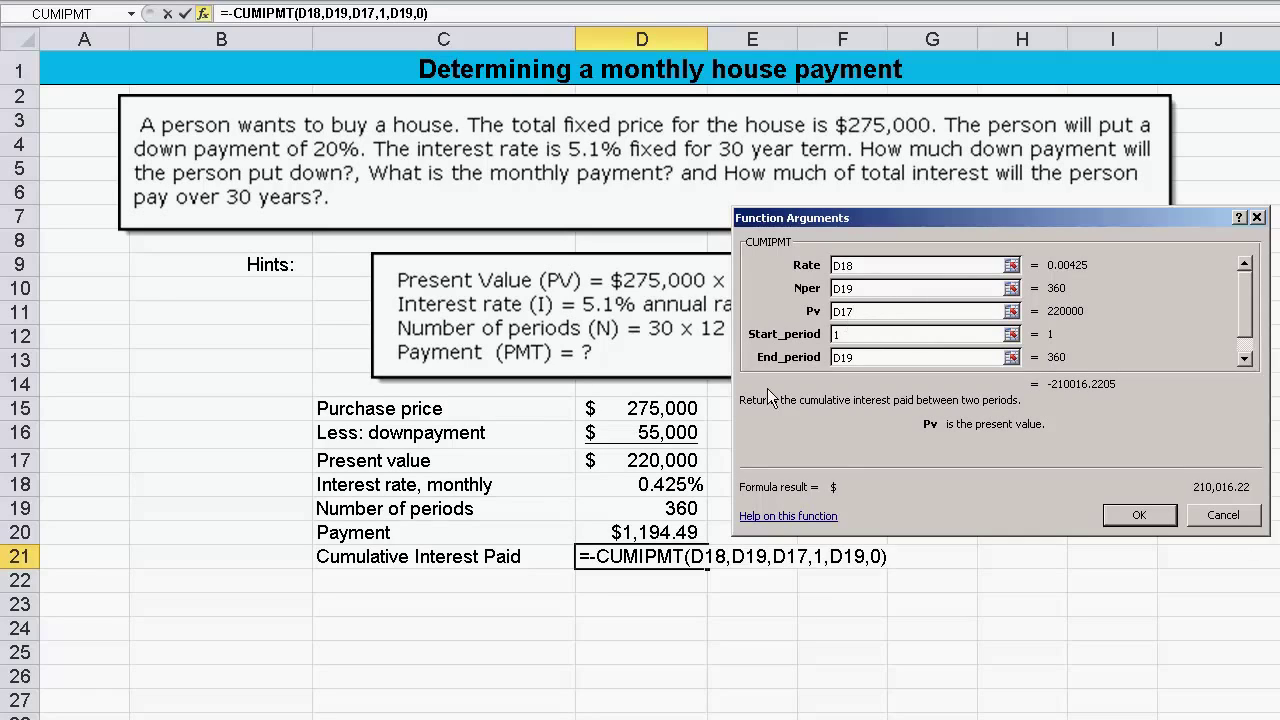
type("+")
left_click(660, 460)
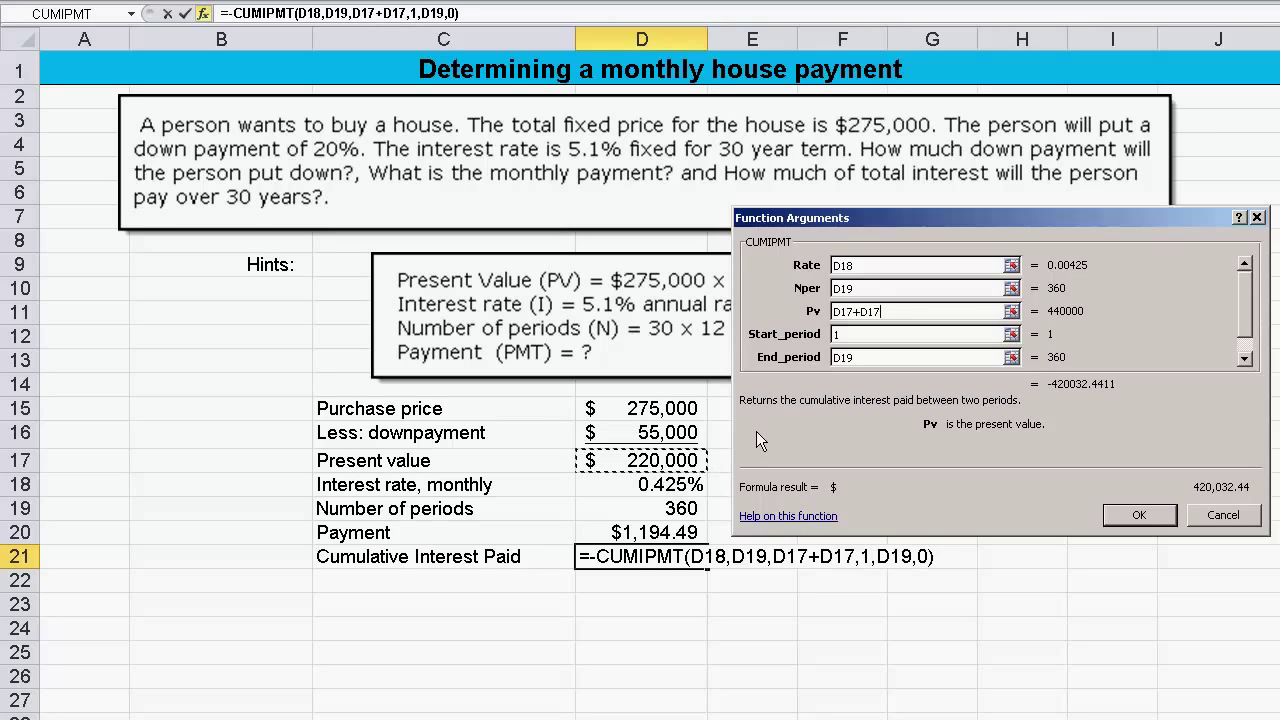
key("BackSpace")
key("BackSpace")
key("BackSpace")
key("BackSpace")
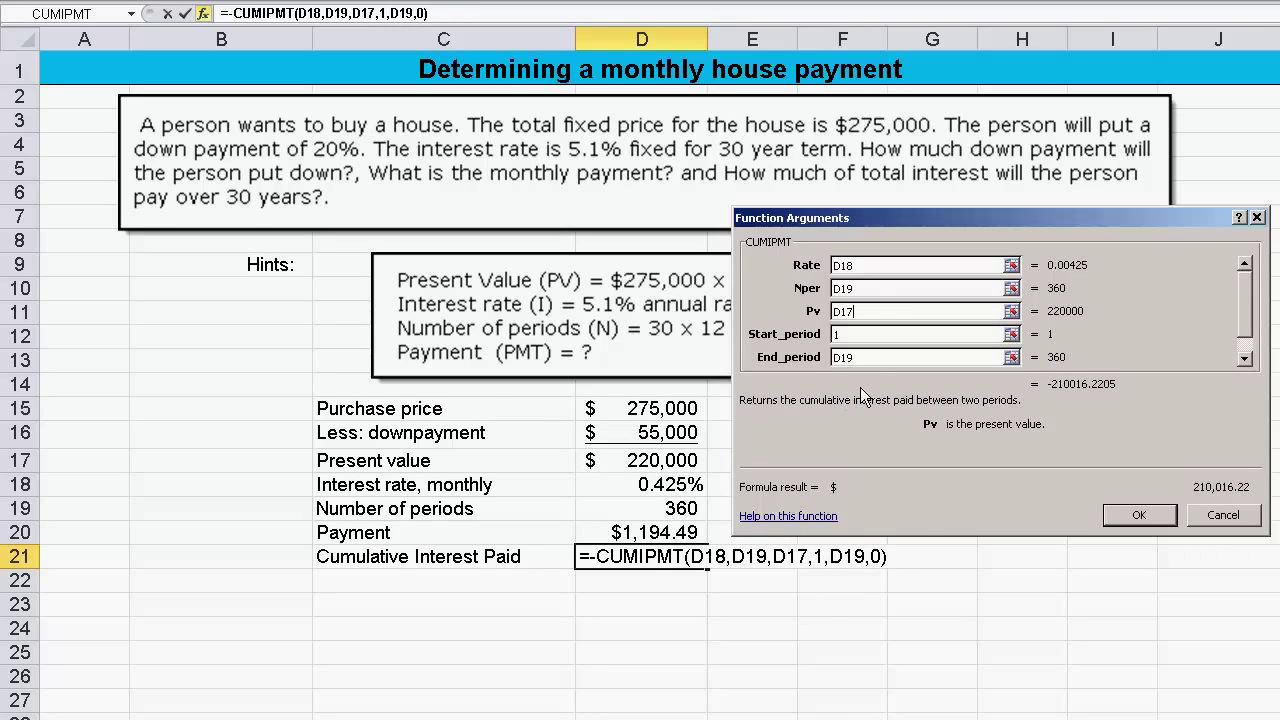
- Review the Start_period and End_period arguments of the CUMIPMT function and accept the formula in D21
left_click(862, 336)
left_click(880, 356)
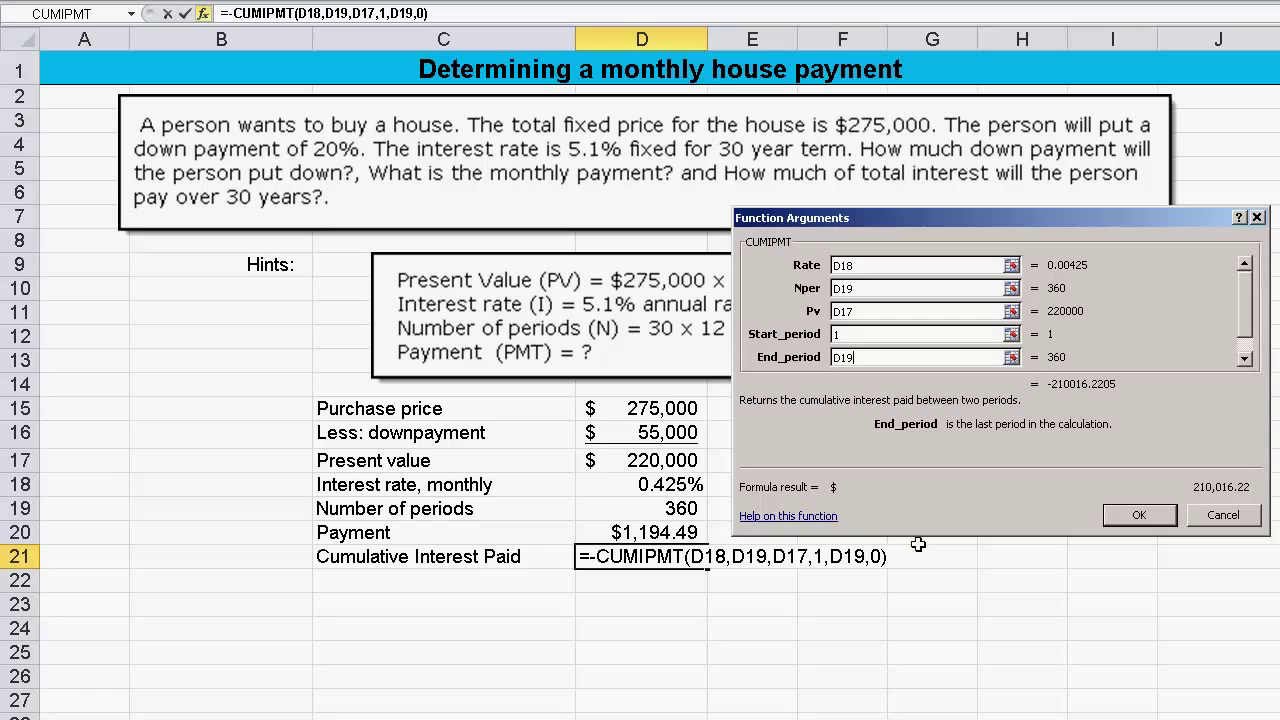
left_click(1126, 518)
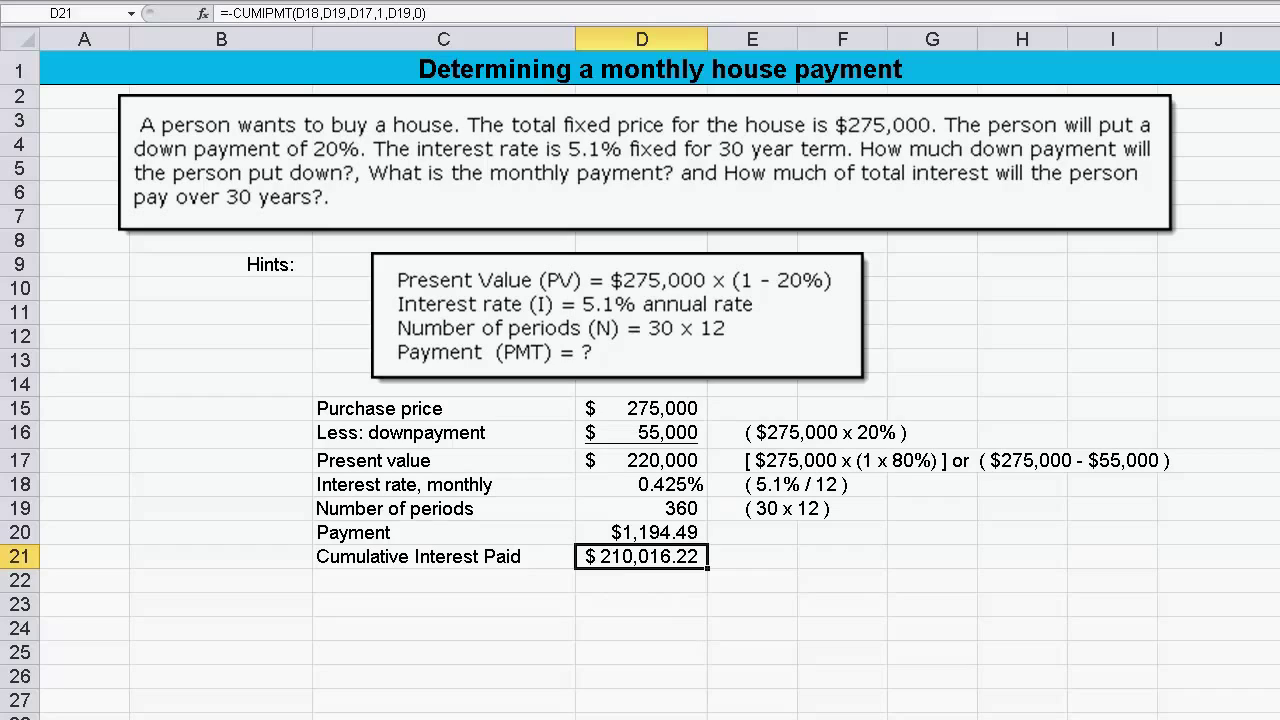
- Review the in-cell formulas for the payment in D20 and the cumulative interest paid in D21, leaving each cell's edit mode
key("F2")
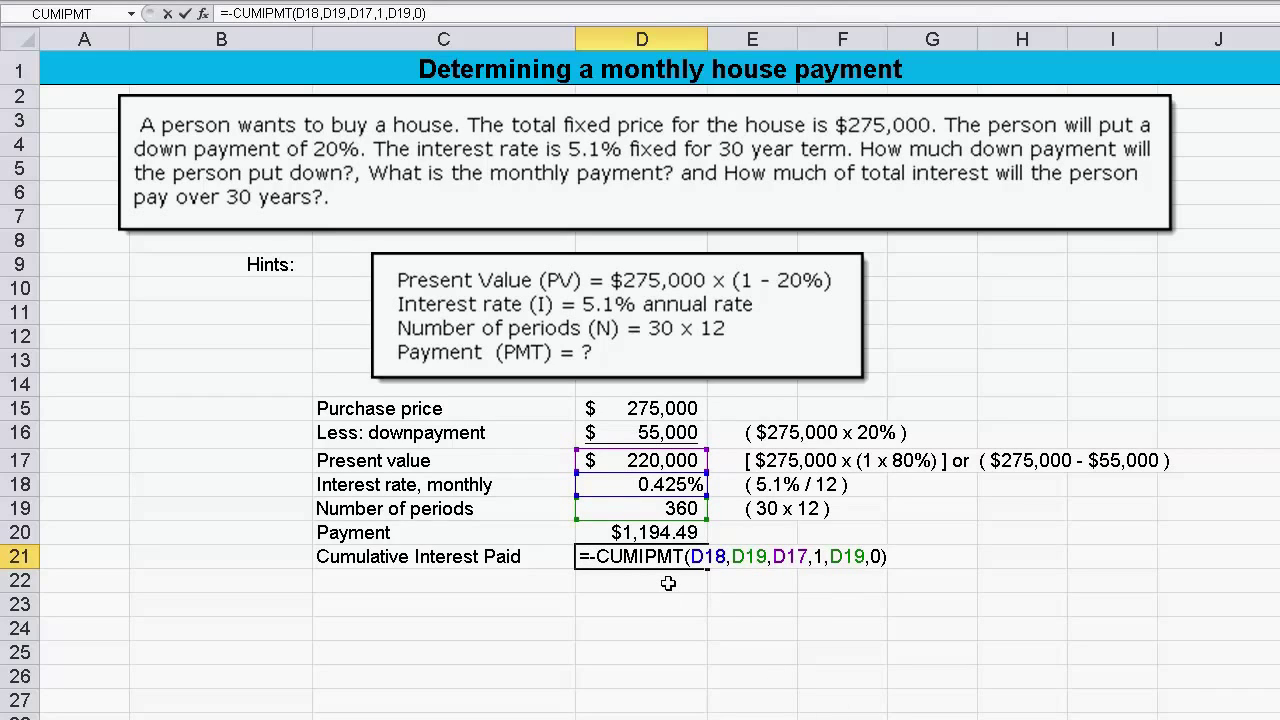
key("Return")
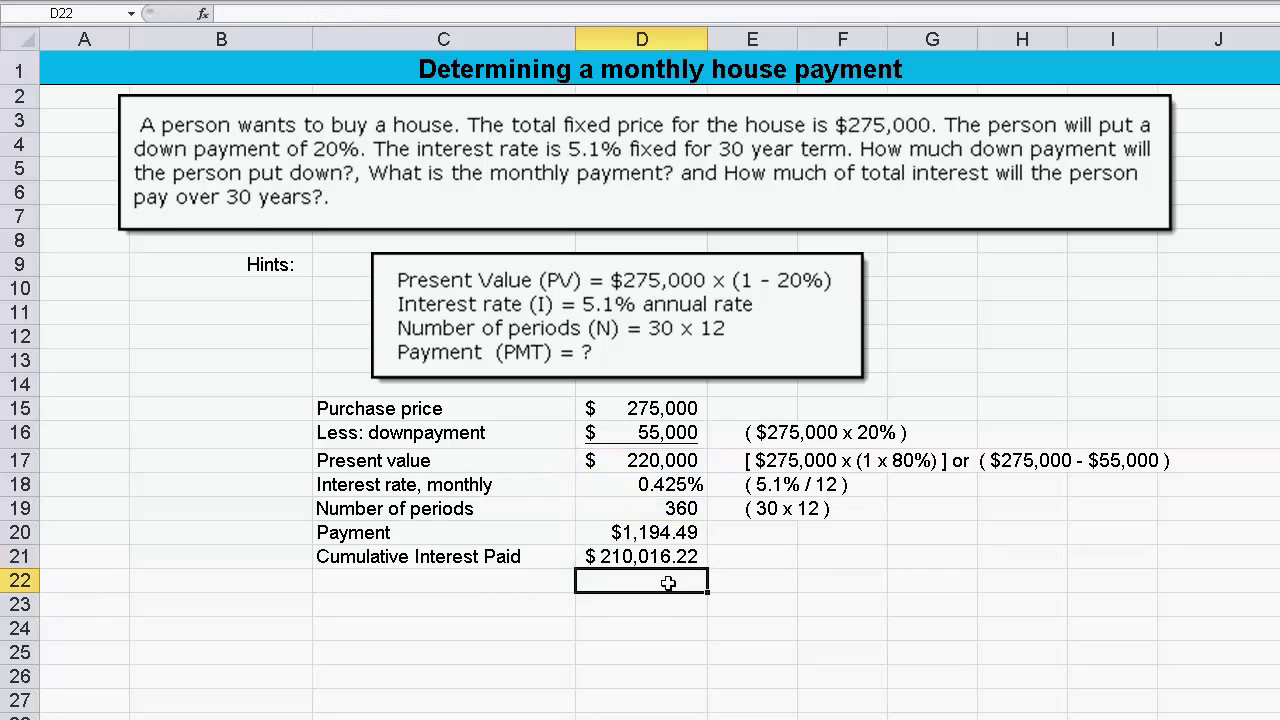
key("Up")
key("Up")
key("F2")
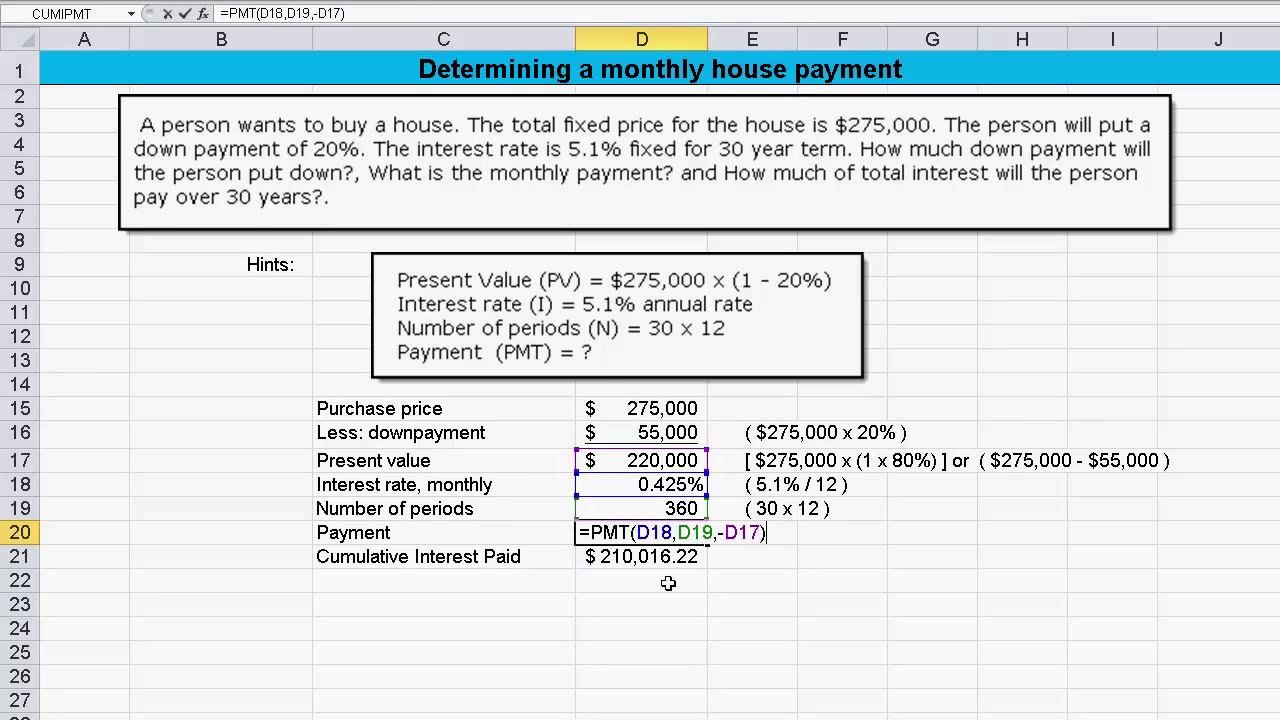
key("Return")
key("F2")
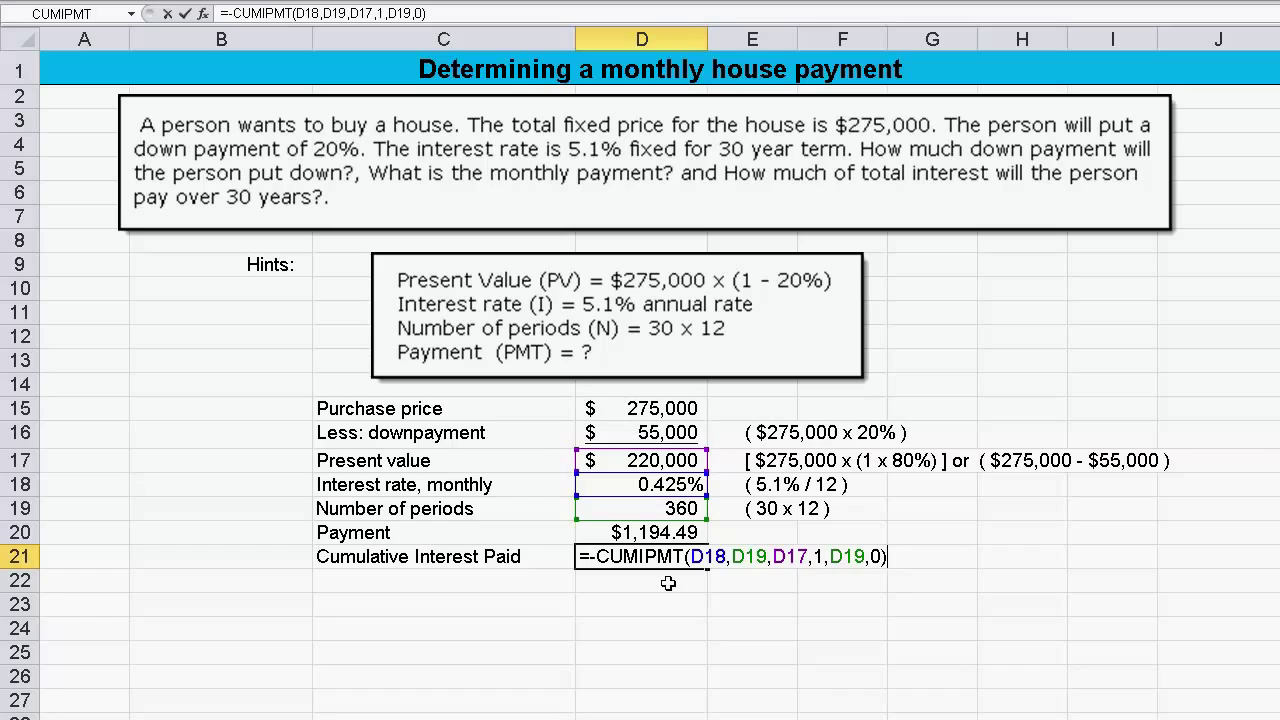
key("Return")
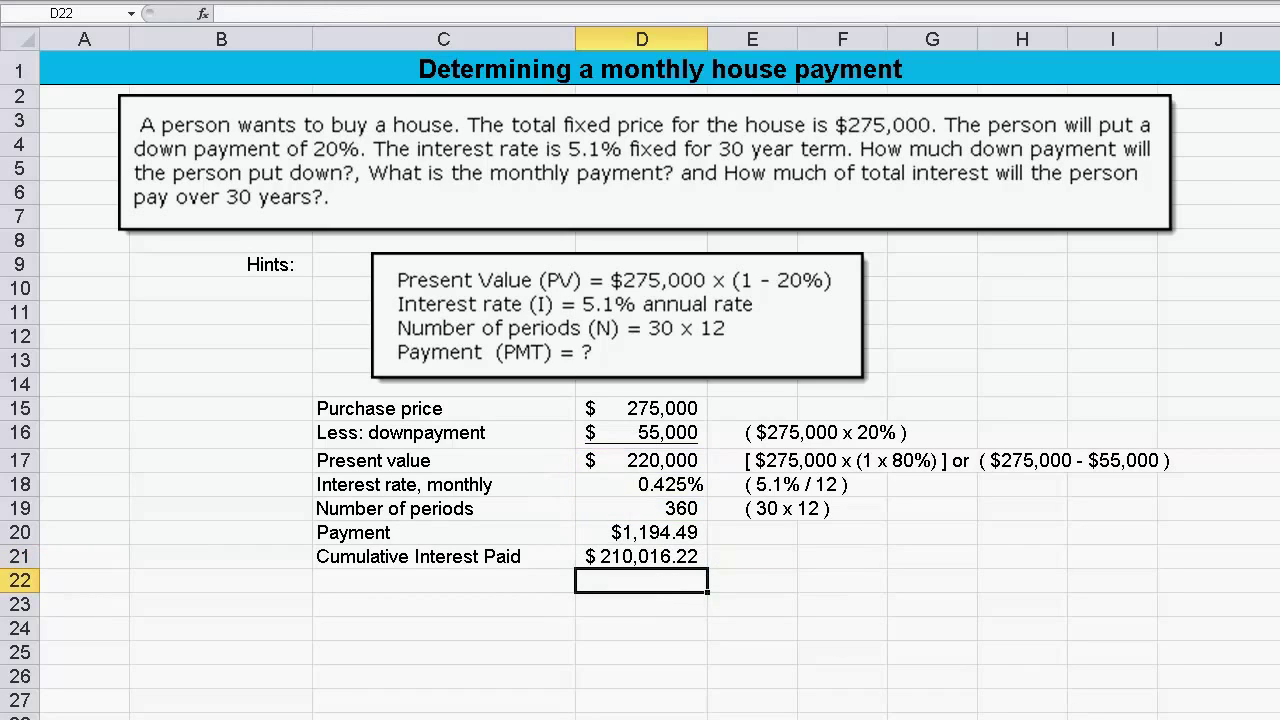